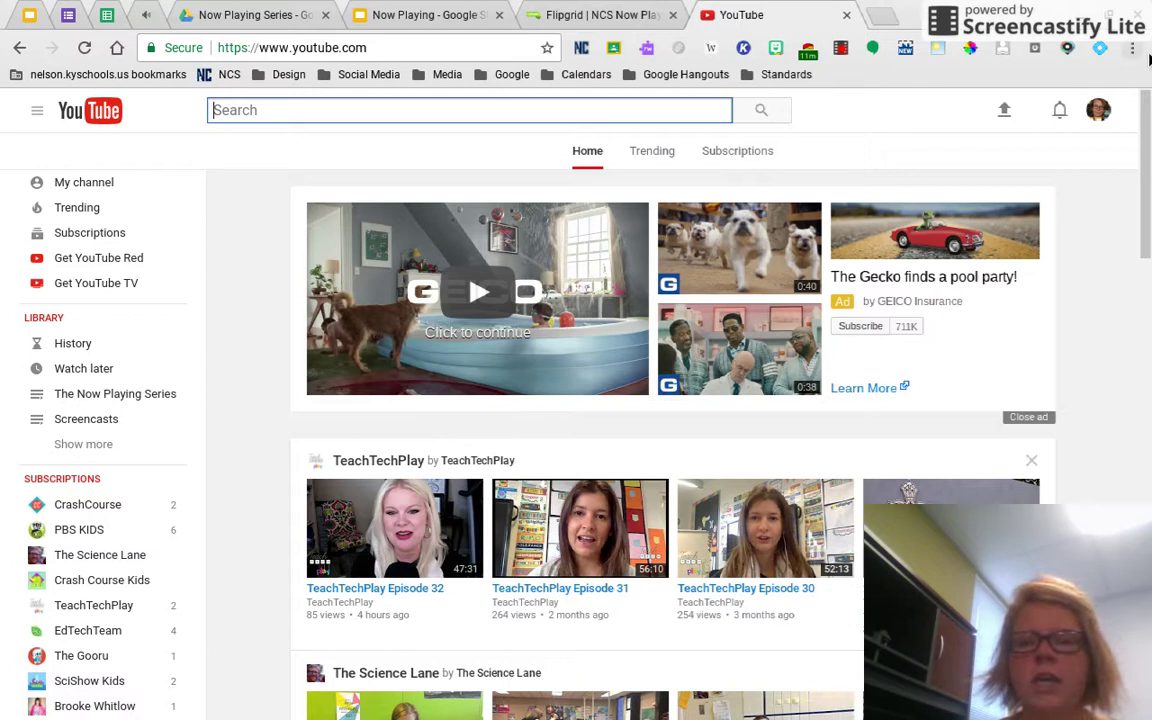
# Step: Open the account's notification settings and review the email, desktop, subscription and comment activity options
pyautogui.click(1098, 111)
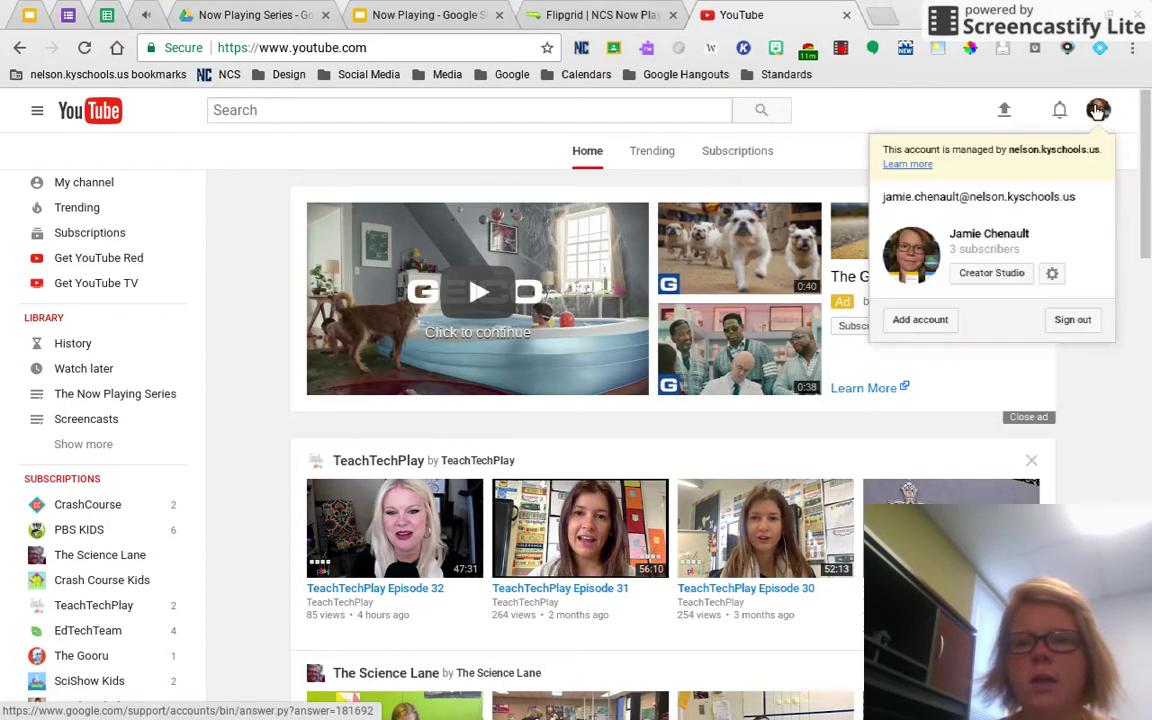
pyautogui.click(1055, 282)
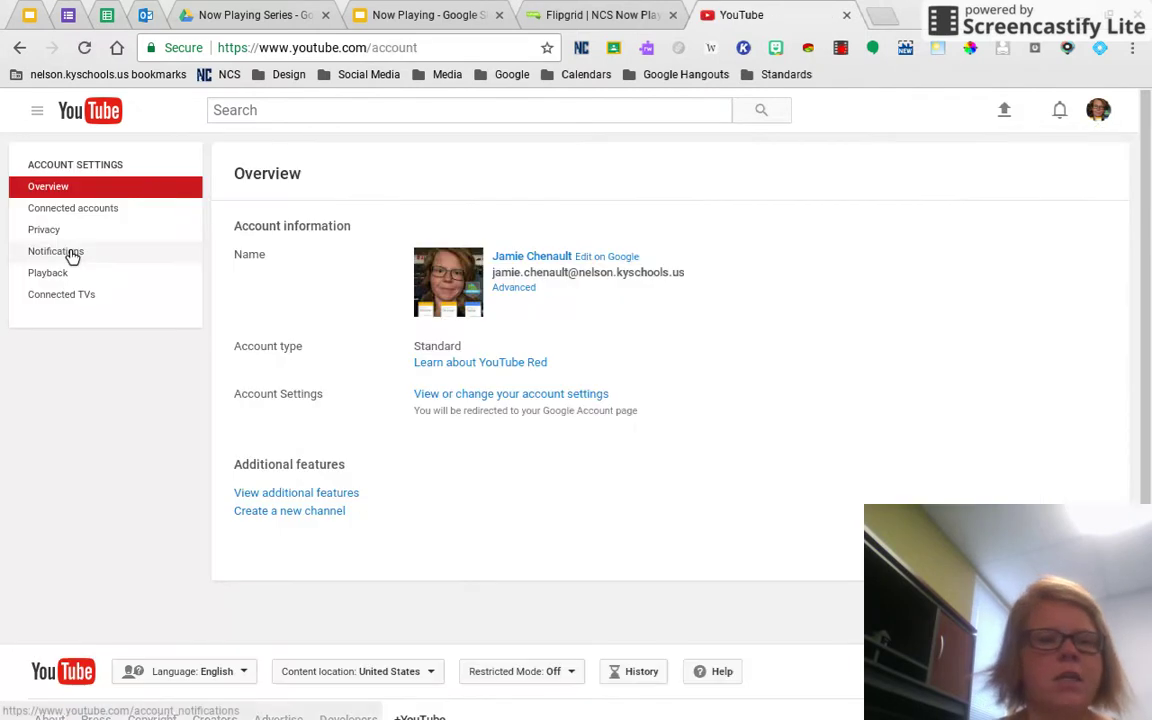
pyautogui.click(71, 256)
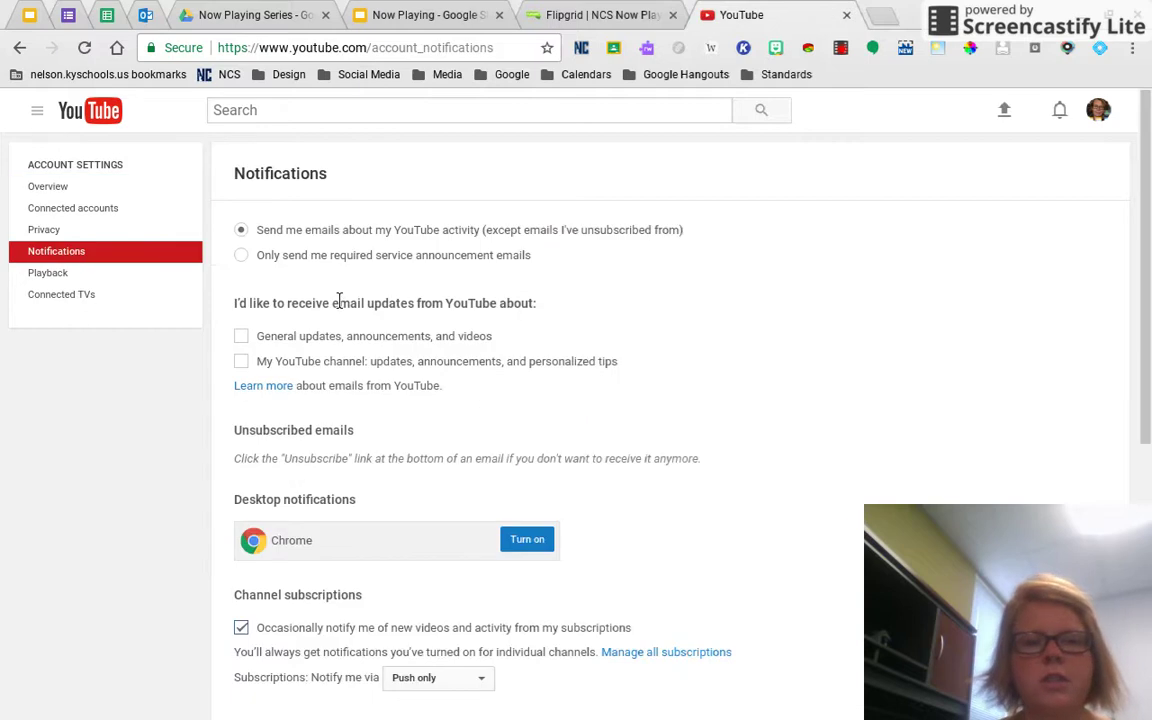
pyautogui.scroll(-4, 339, 305)
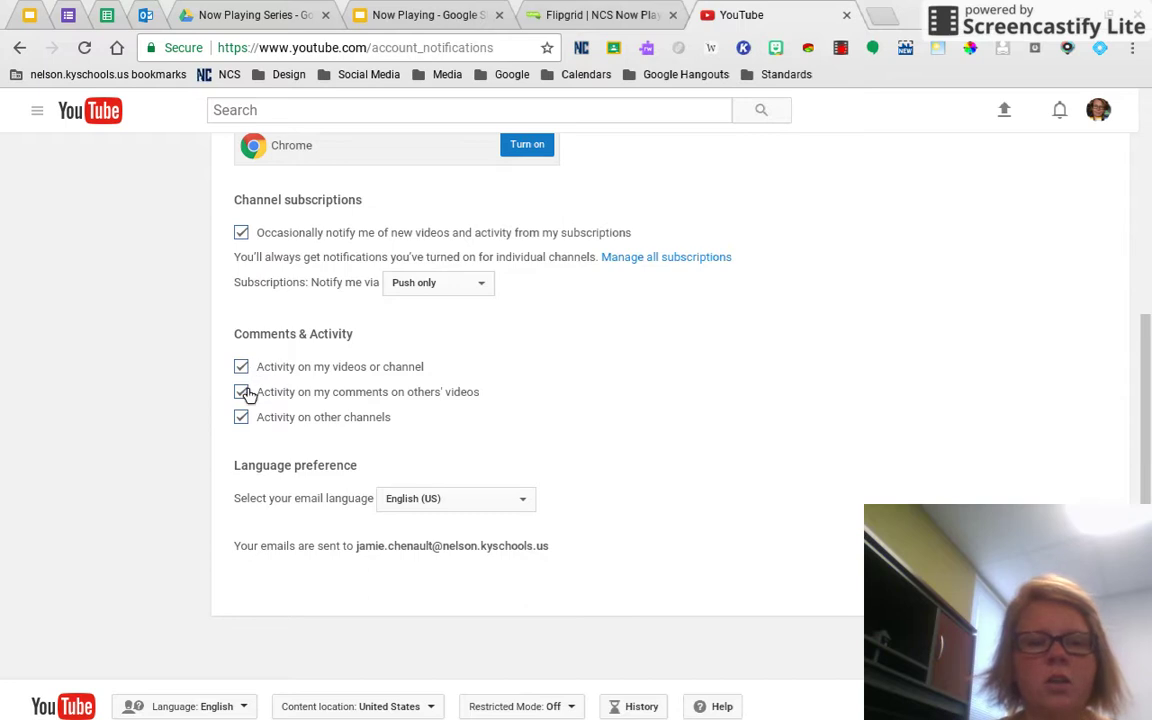
pyautogui.scroll(2, 266, 387)
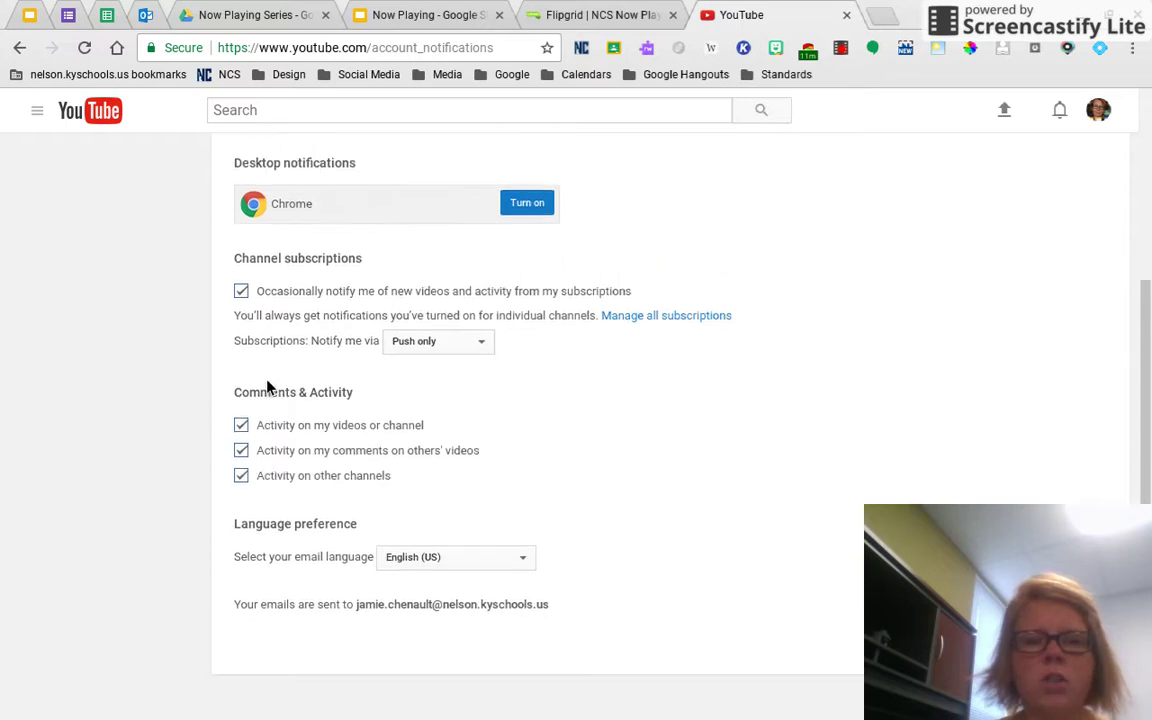
pyautogui.scroll(2, 266, 387)
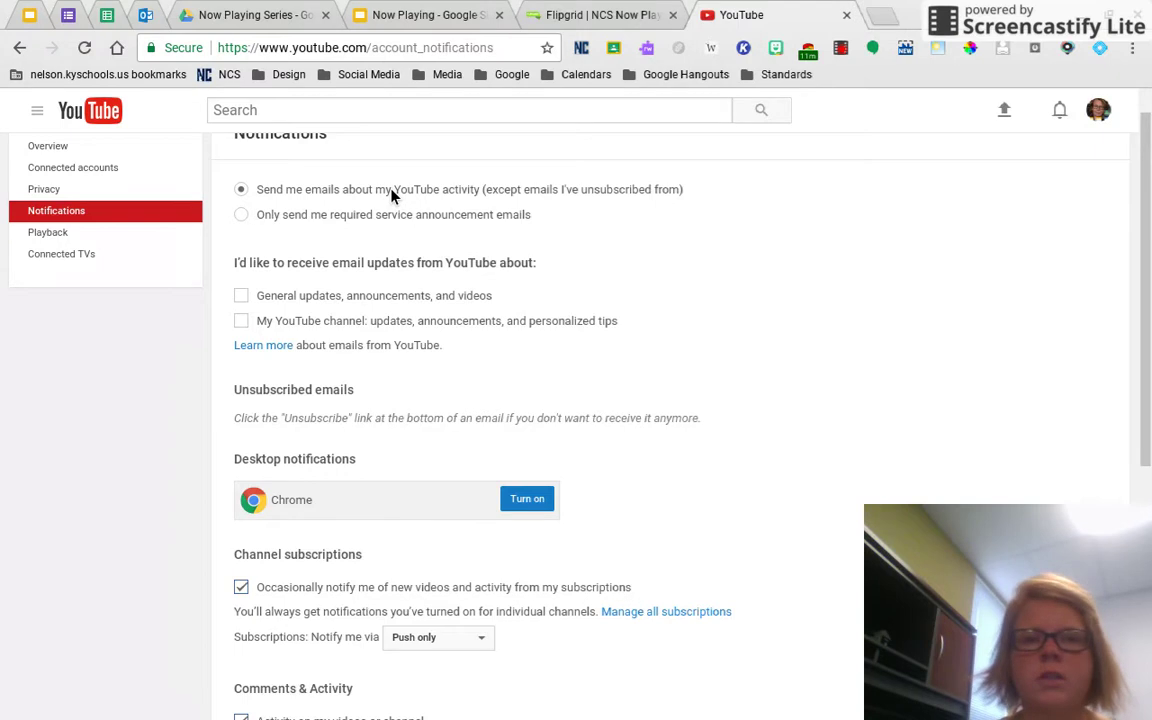
pyautogui.scroll(1, 714, 197)
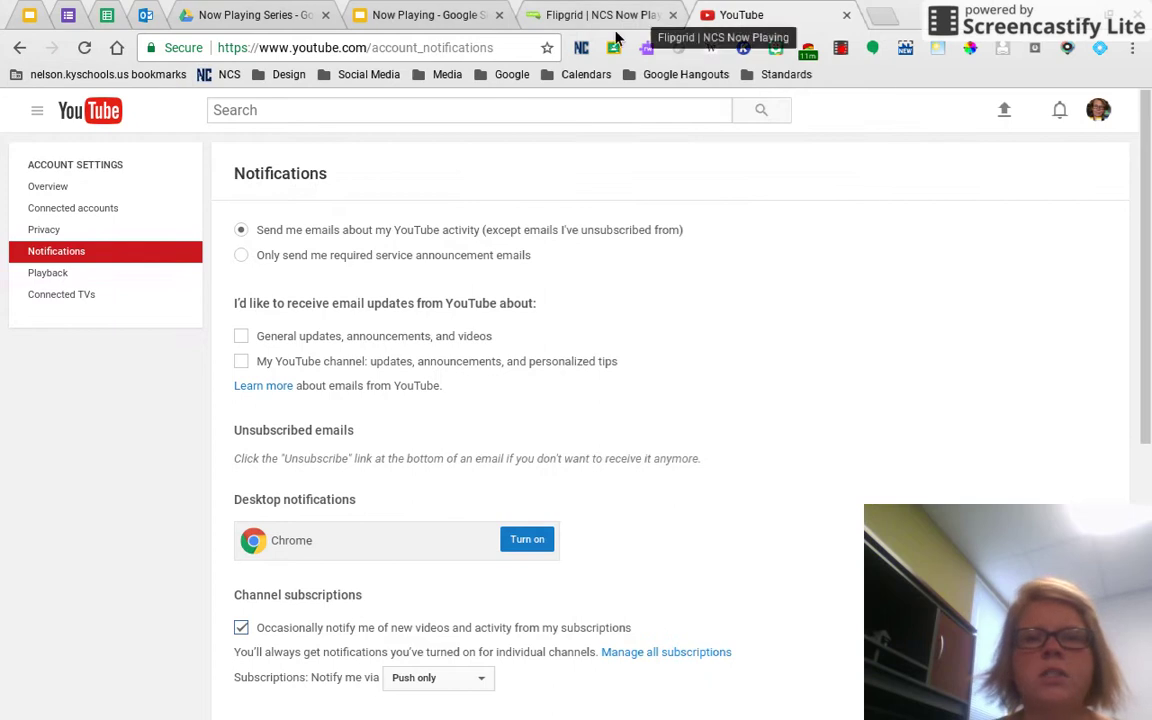
# Step: Return to the YouTube home page and open your own channel page
pyautogui.click(36, 109)
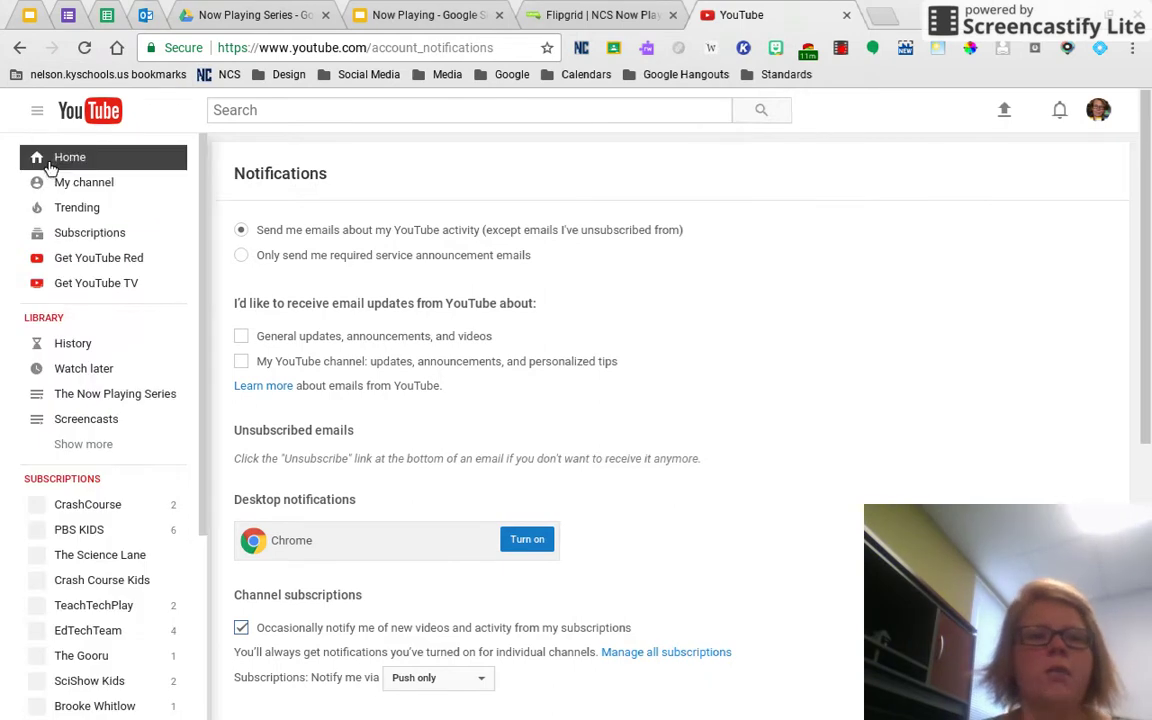
pyautogui.click(52, 163)
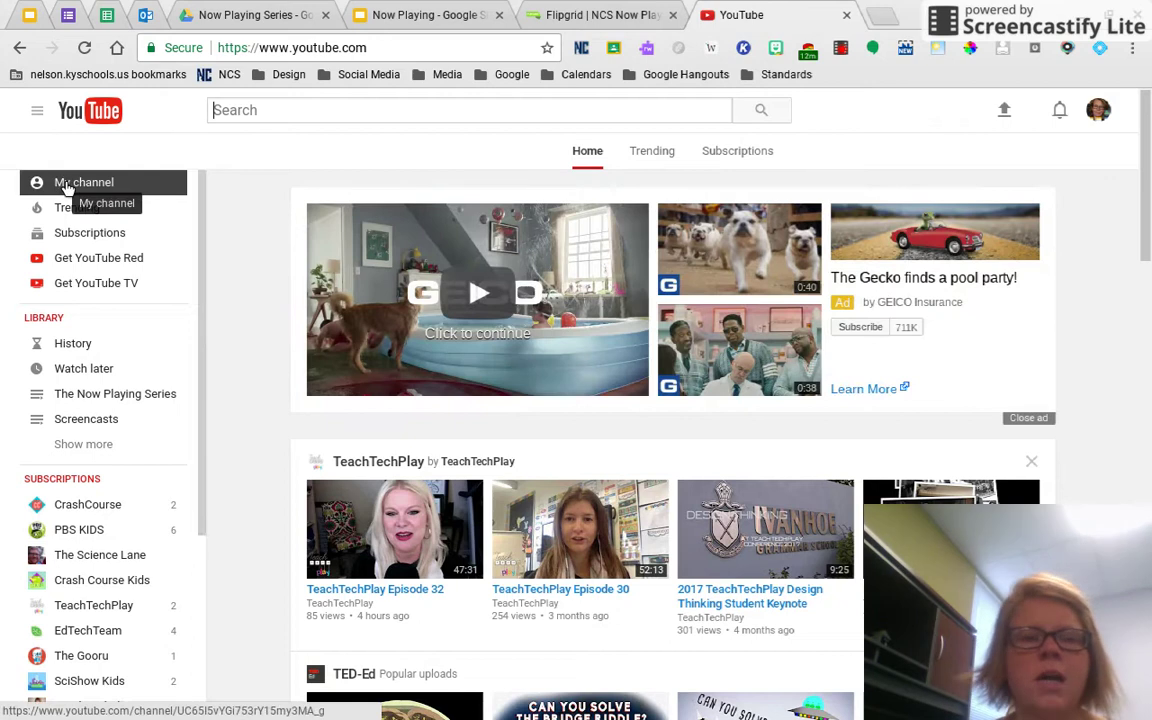
pyautogui.click(66, 188)
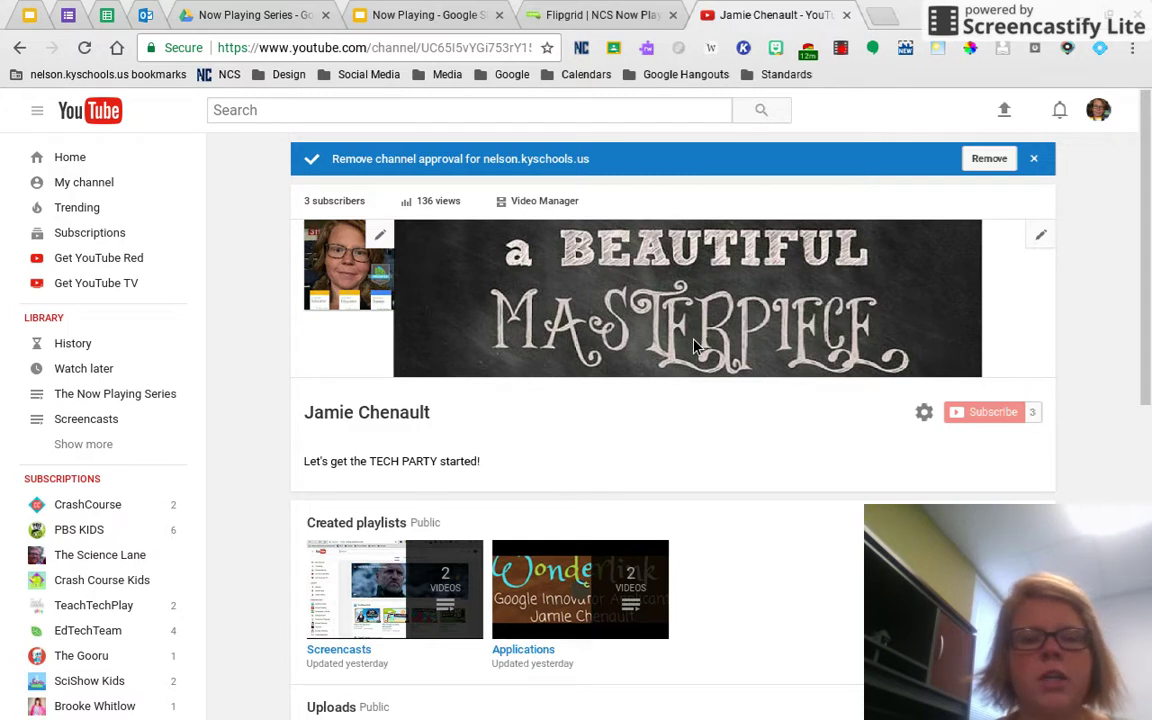
# Step: Review the channel's privacy and layout settings and dismiss them without saving
pyautogui.scroll(-1, 696, 346)
pyautogui.scroll(-1, 696, 346)
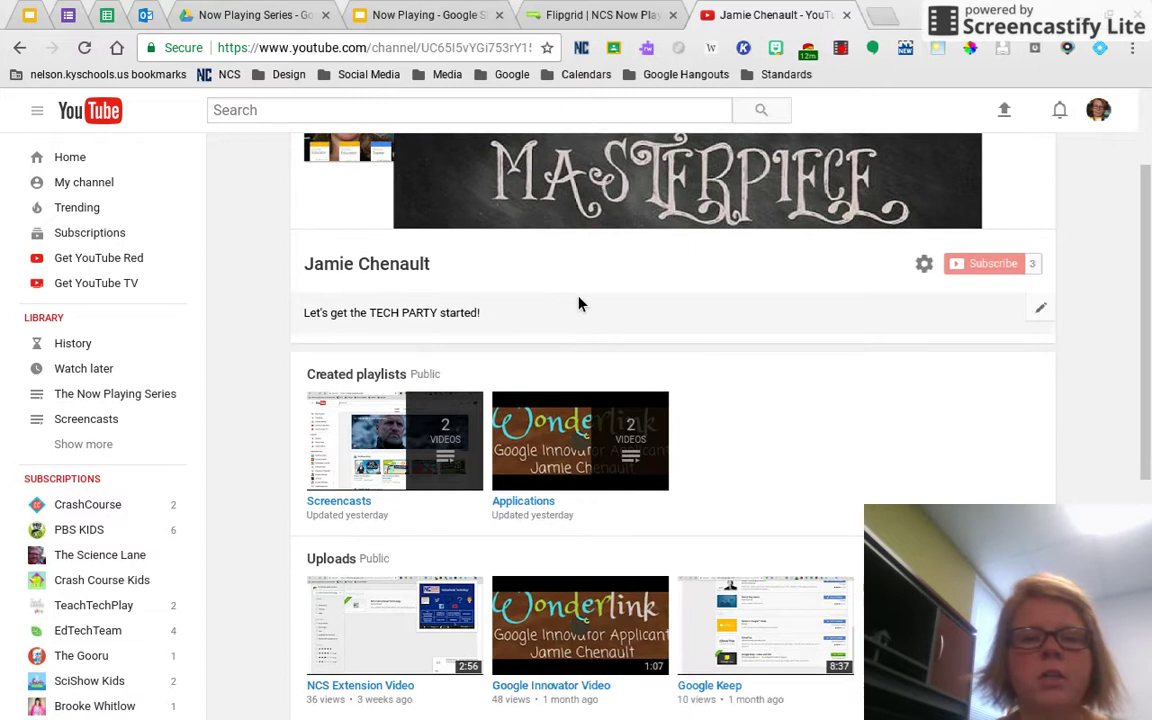
pyautogui.click(921, 263)
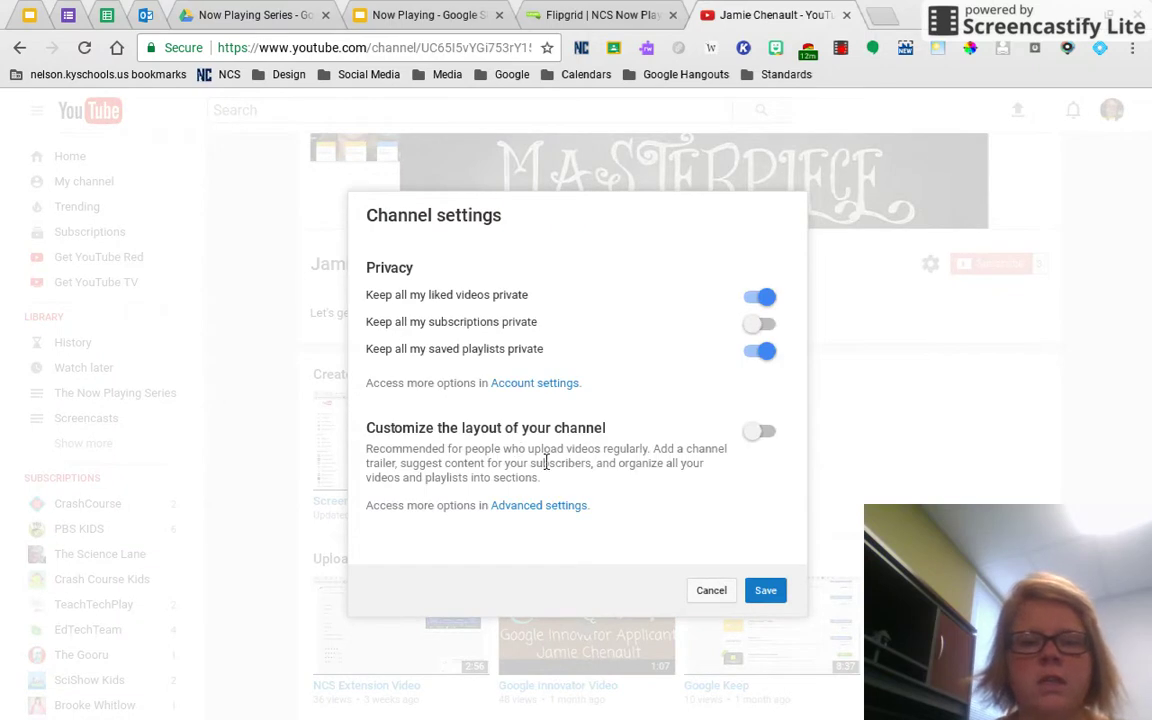
pyautogui.click(711, 591)
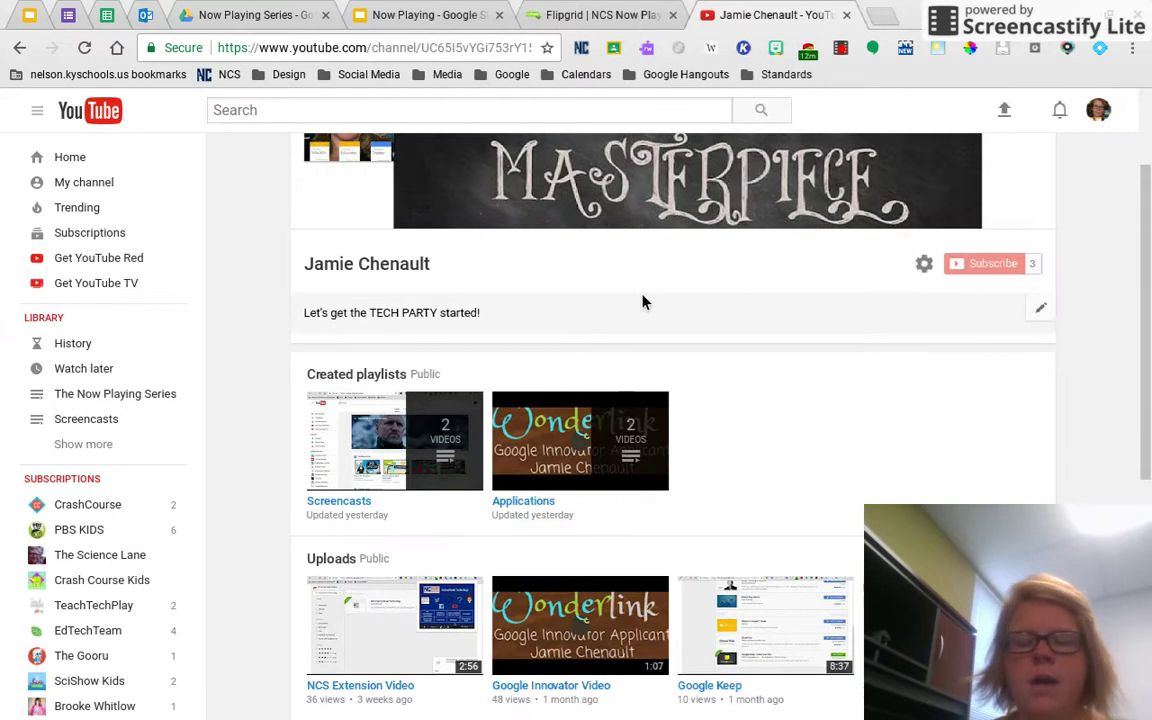
# Step: Look over the channel page, examining its banner, description, created playlists, uploads and subscriptions
pyautogui.scroll(-5, 643, 301)
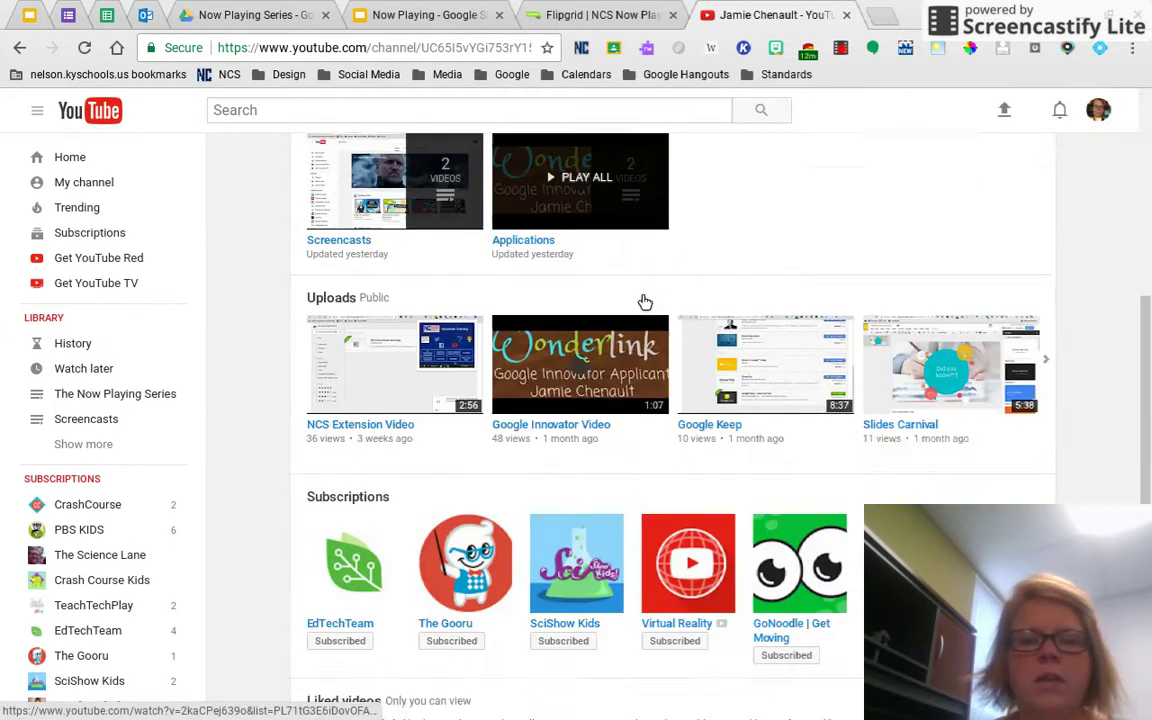
pyautogui.scroll(-4, 643, 301)
pyautogui.scroll(6, 643, 301)
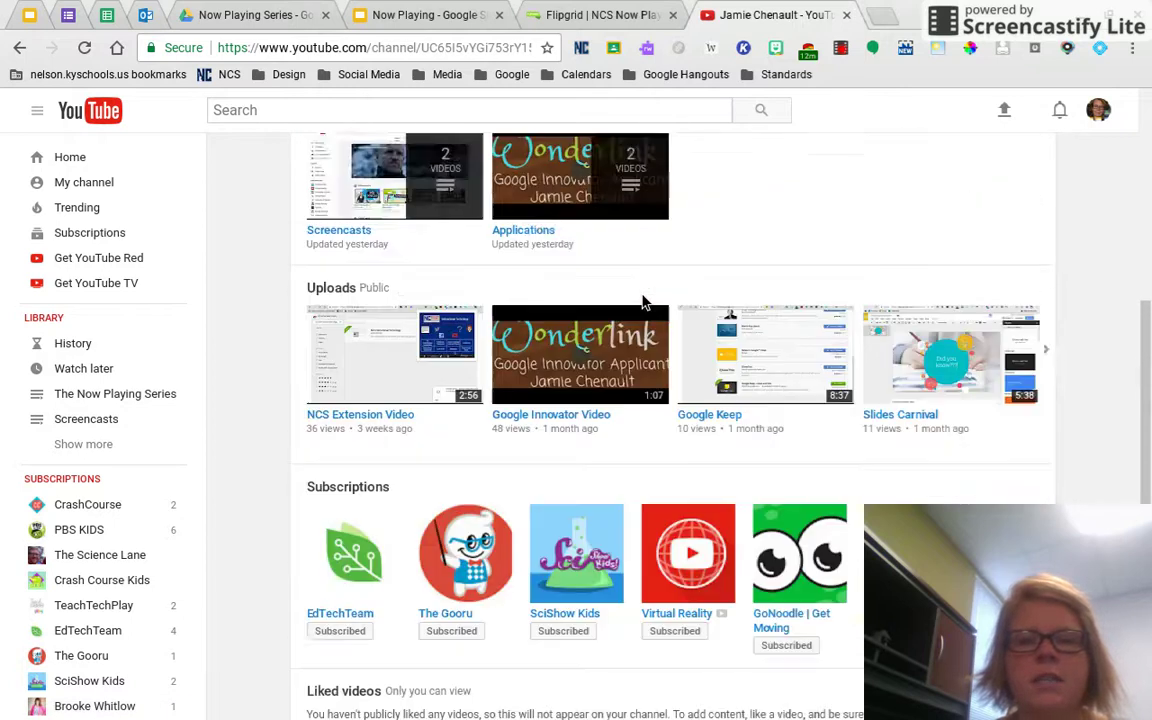
pyautogui.scroll(6, 643, 301)
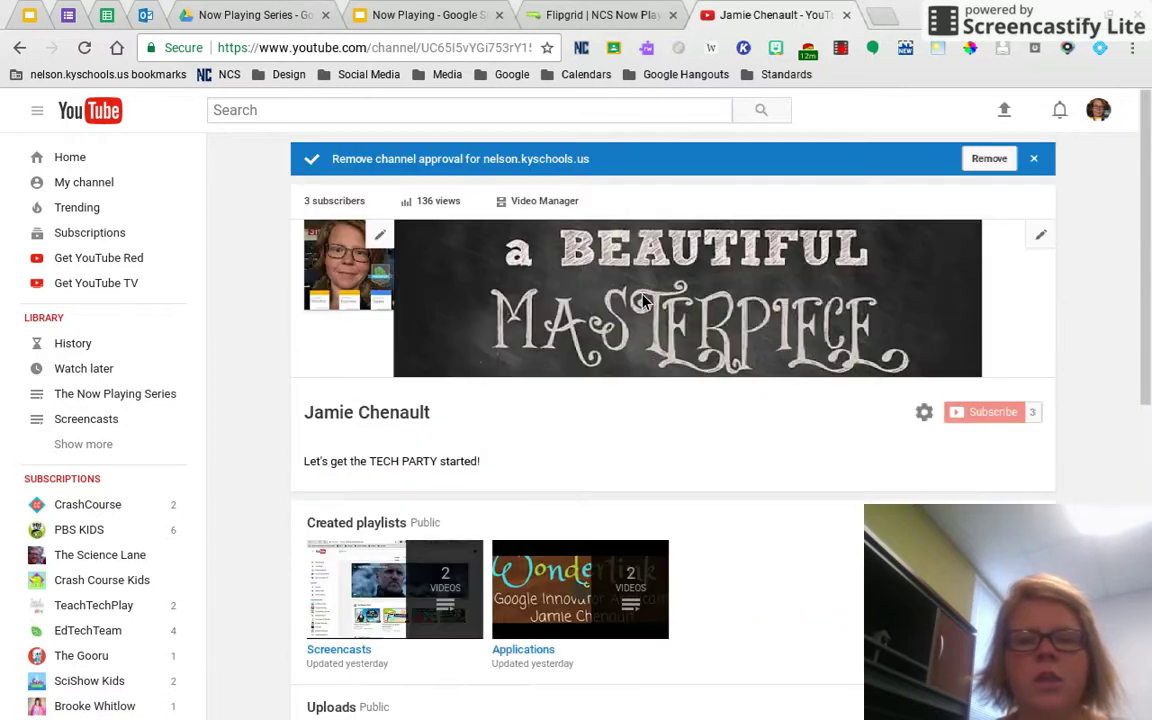
pyautogui.scroll(-1, 643, 301)
pyautogui.scroll(1, 643, 301)
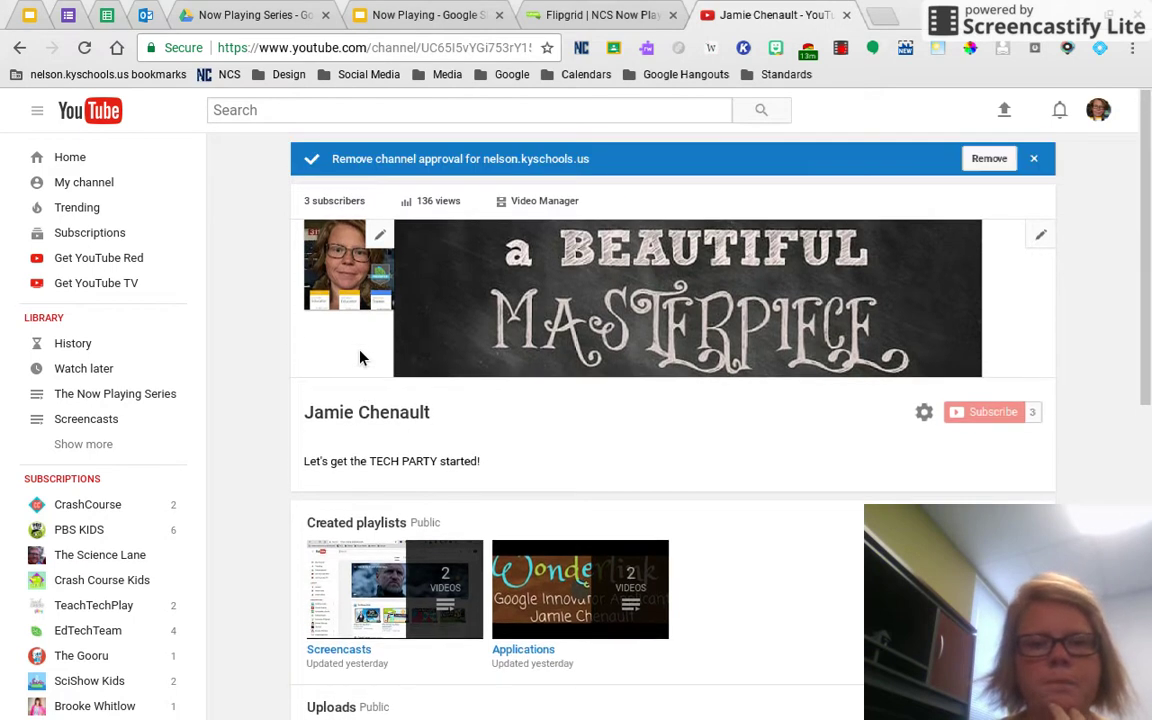
pyautogui.scroll(-3, 361, 358)
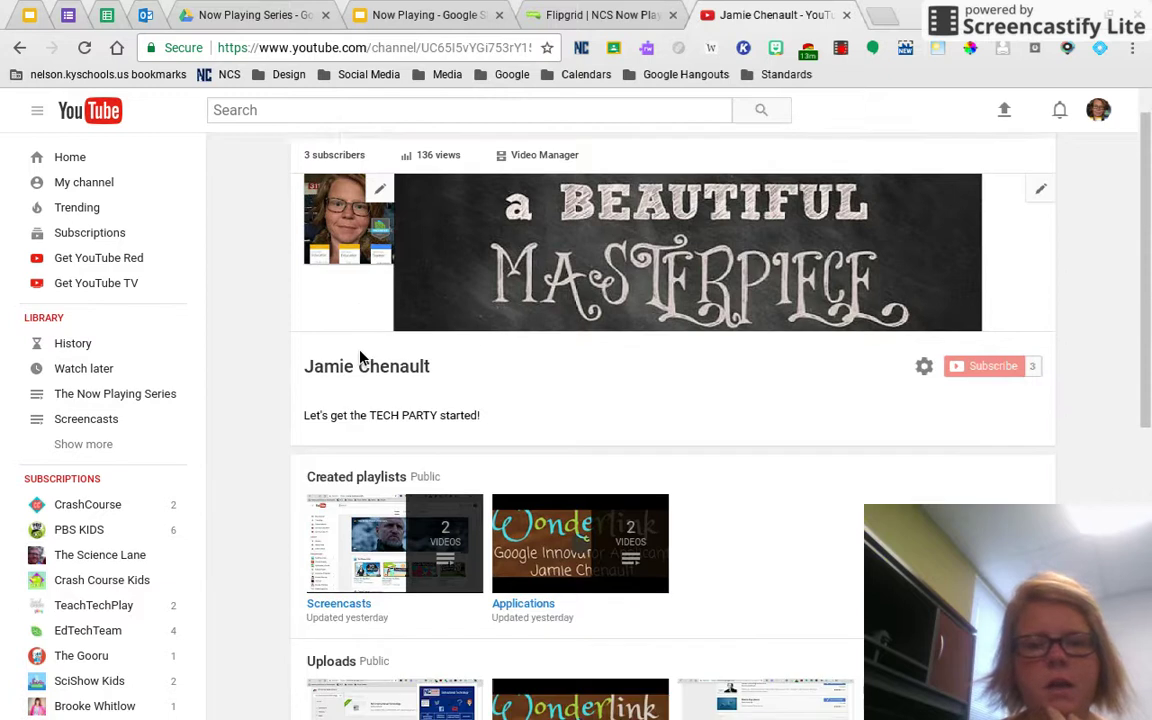
pyautogui.scroll(-1, 361, 358)
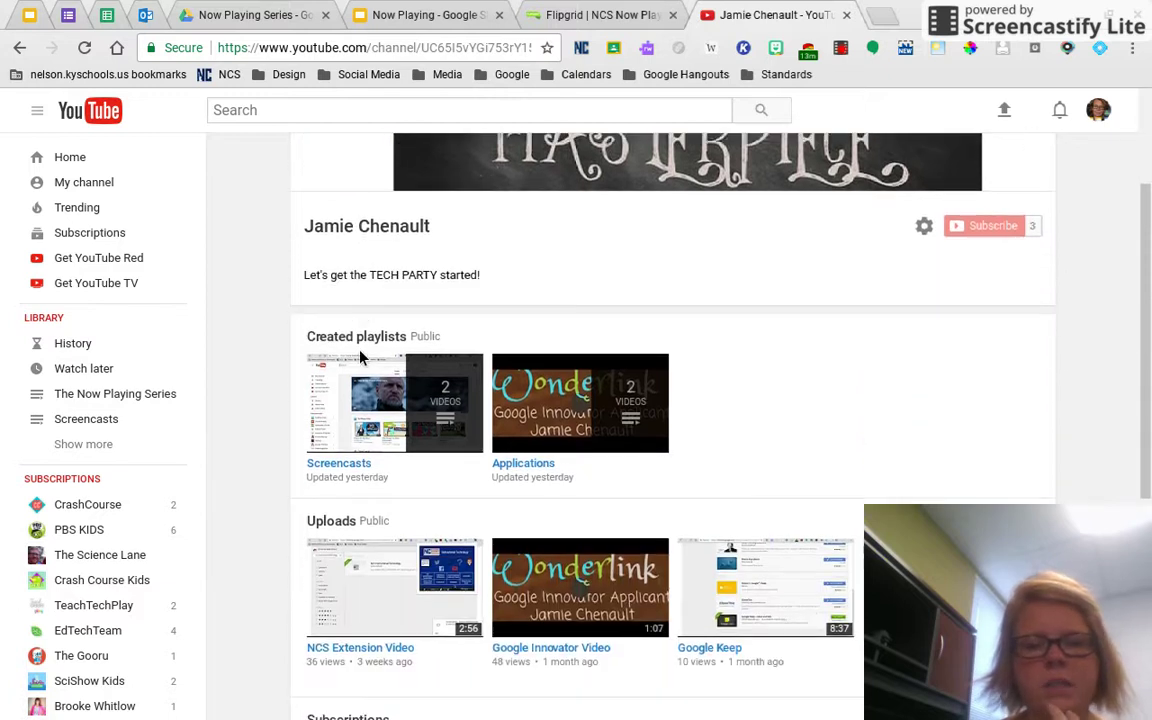
pyautogui.scroll(2, 361, 358)
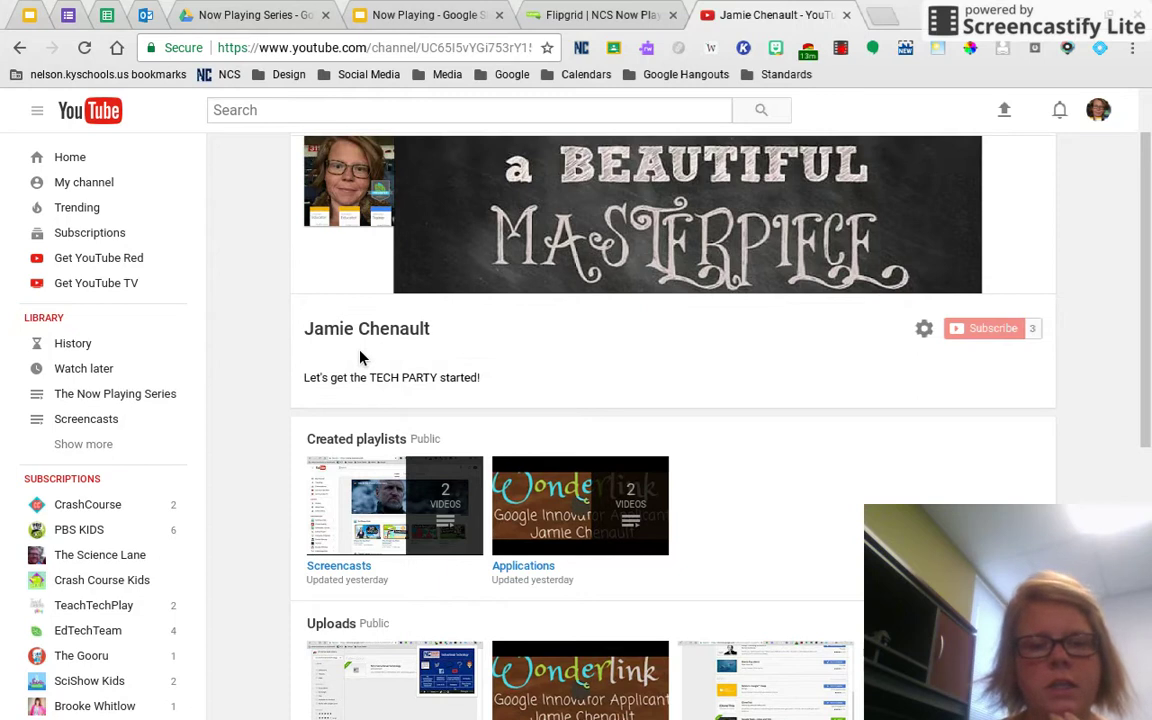
pyautogui.scroll(-1, 361, 358)
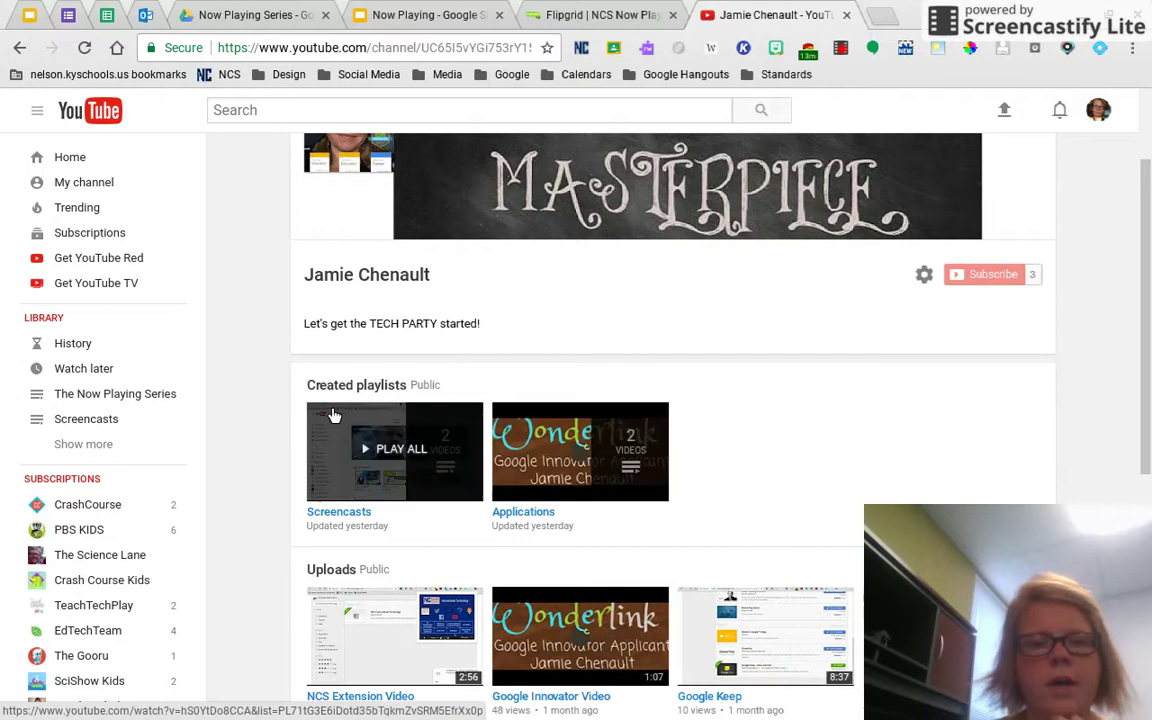
pyautogui.scroll(3, 327, 402)
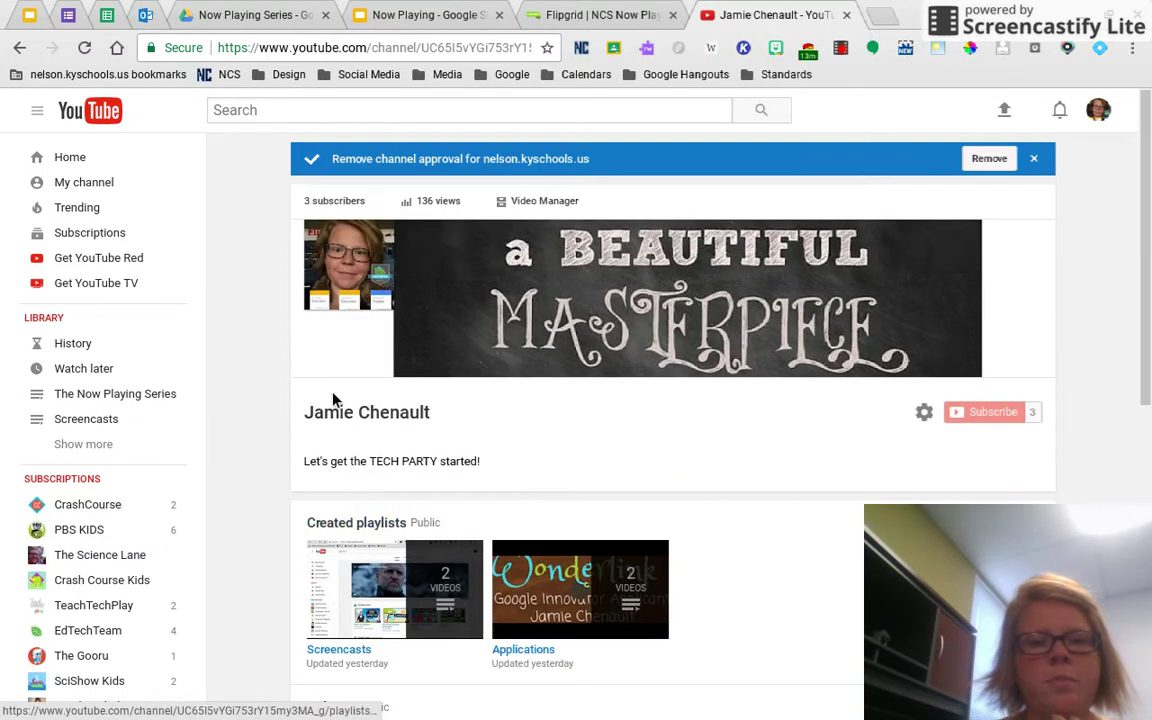
# Step: Create a public playlist titled "Example" from the Video Manager's playlists page
pyautogui.click(537, 203)
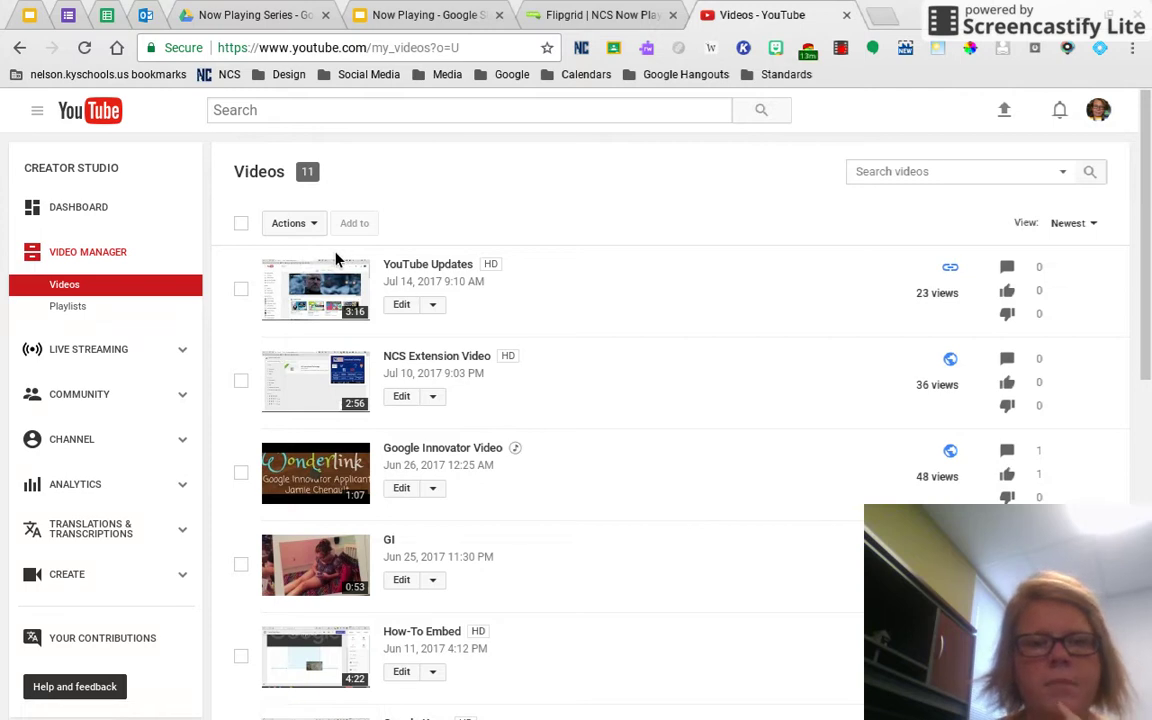
pyautogui.click(59, 313)
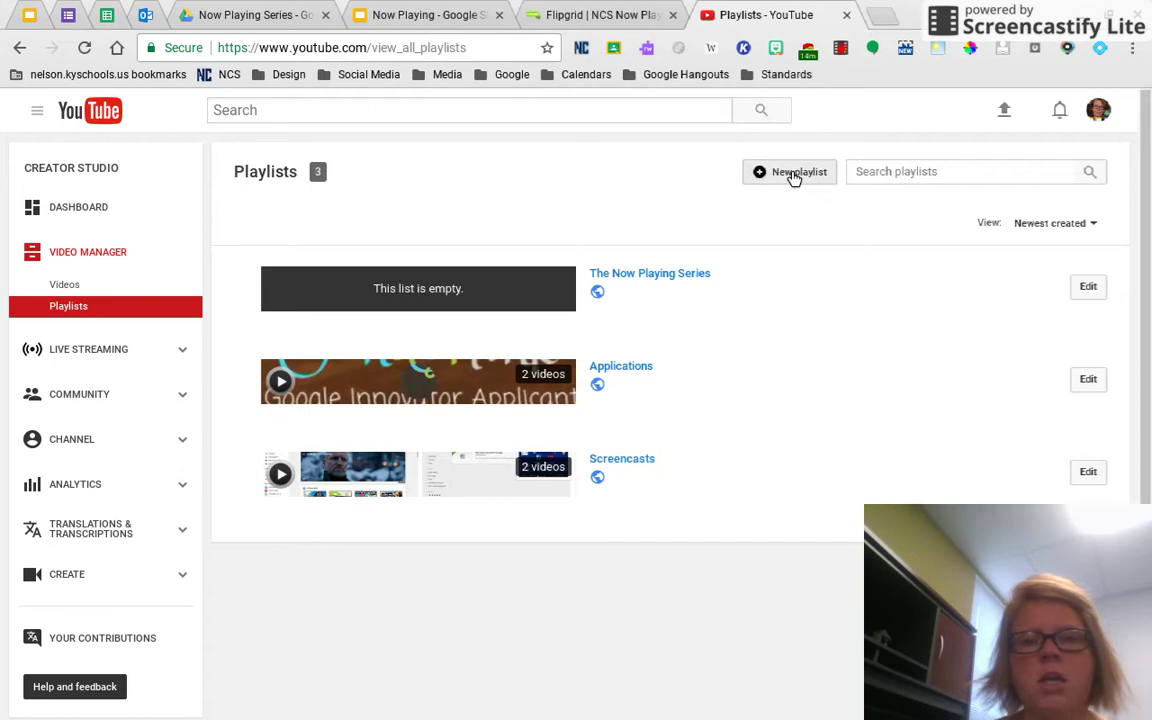
pyautogui.click(793, 177)
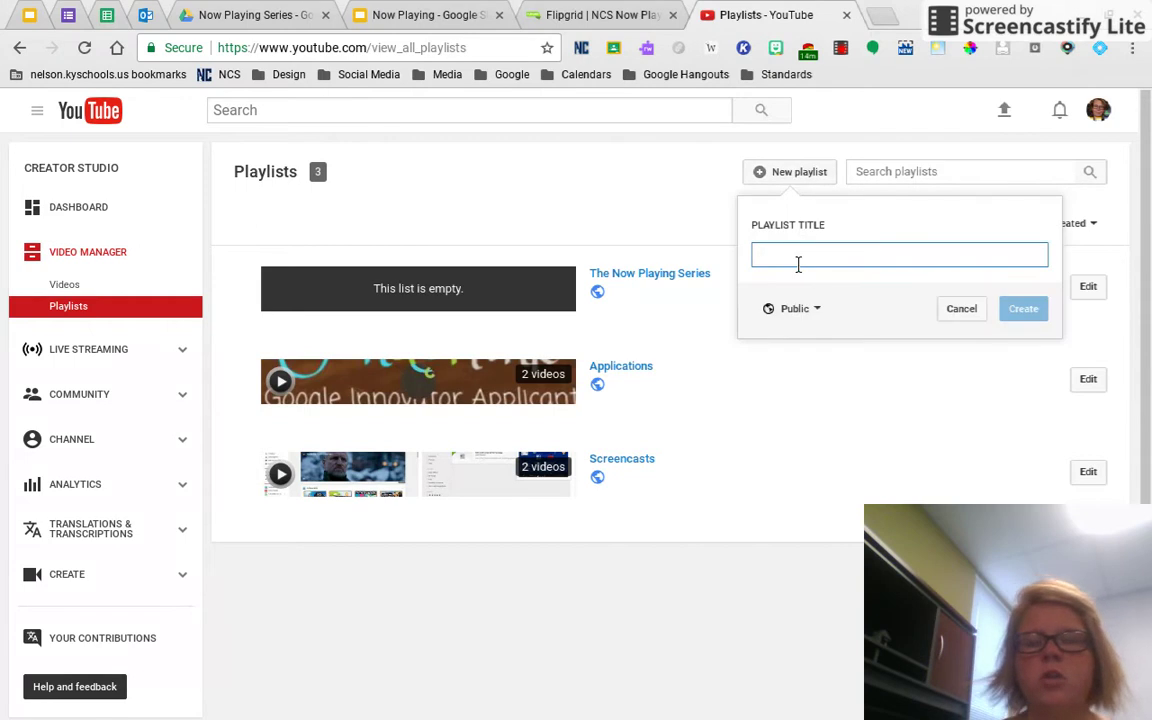
pyautogui.write('E')
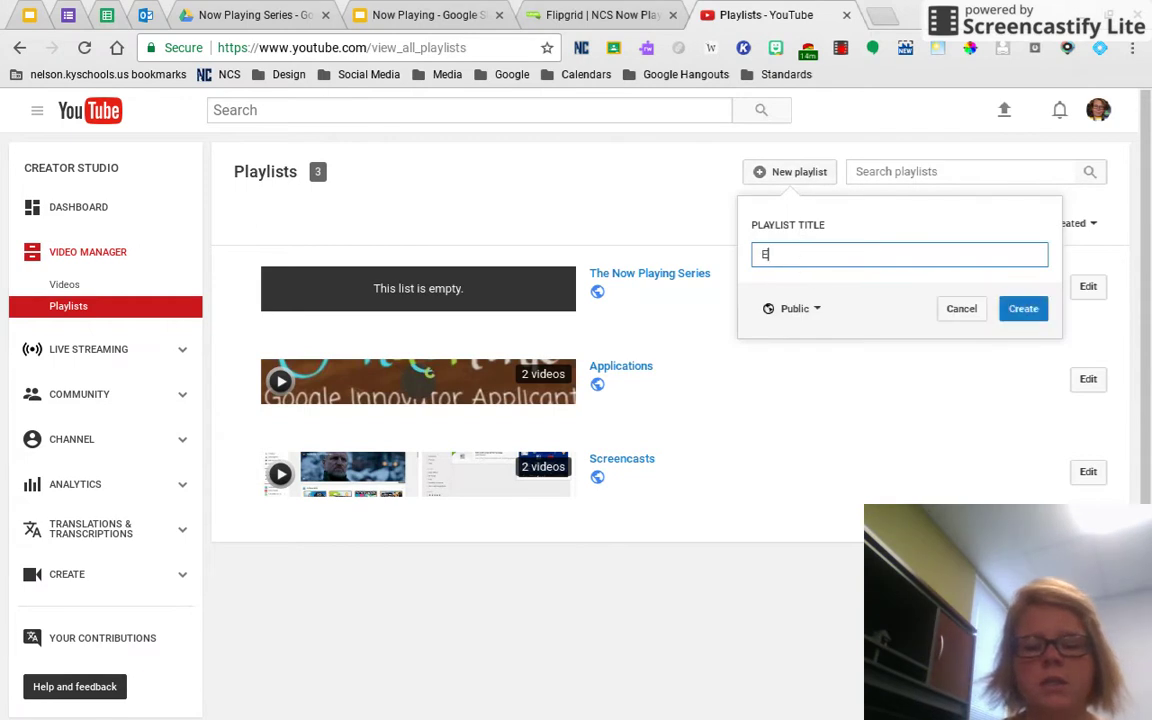
pyautogui.write('xample')
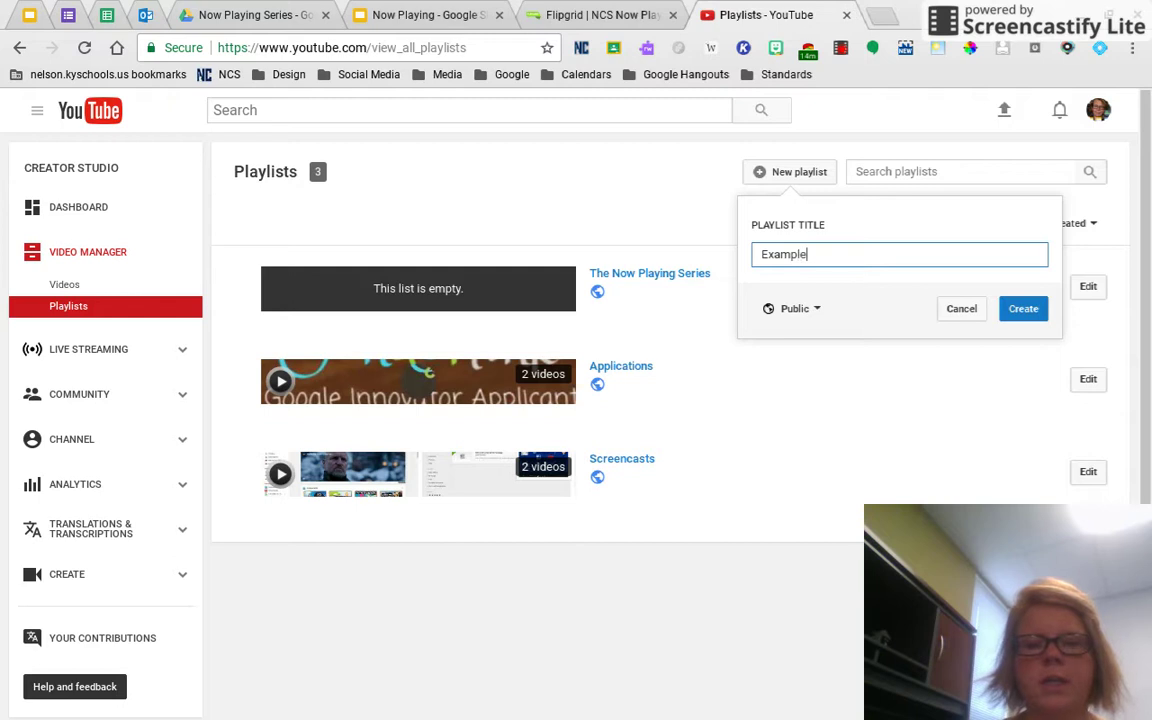
pyautogui.click(803, 310)
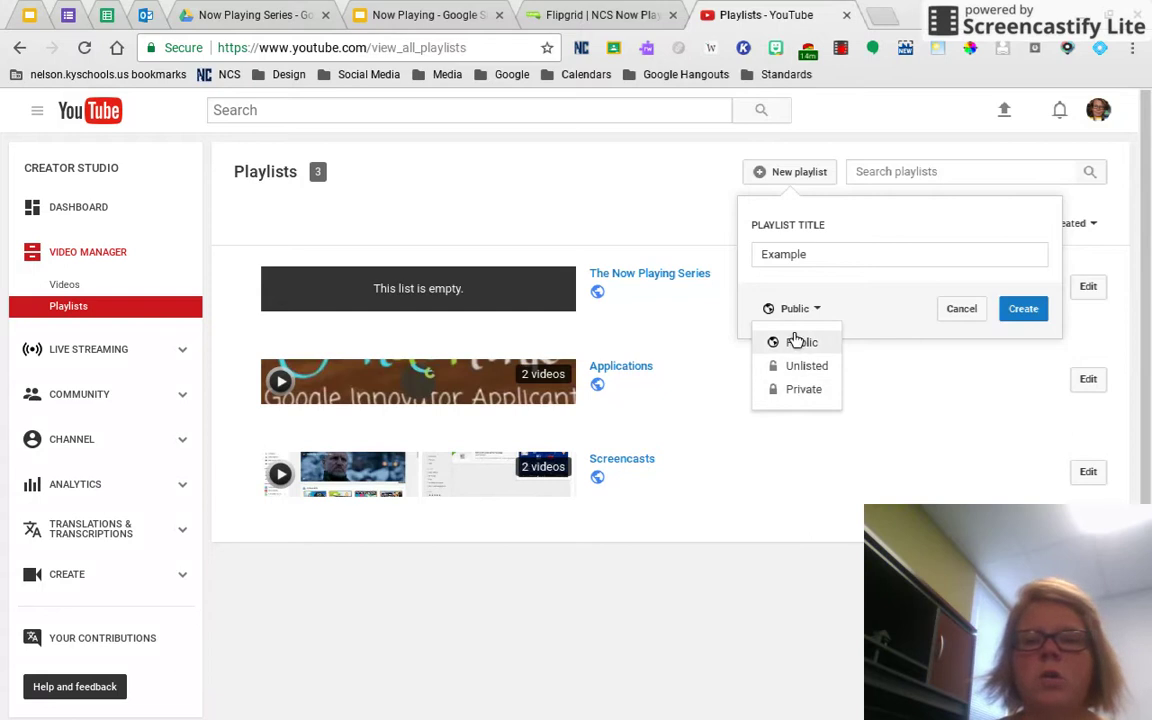
pyautogui.click(797, 342)
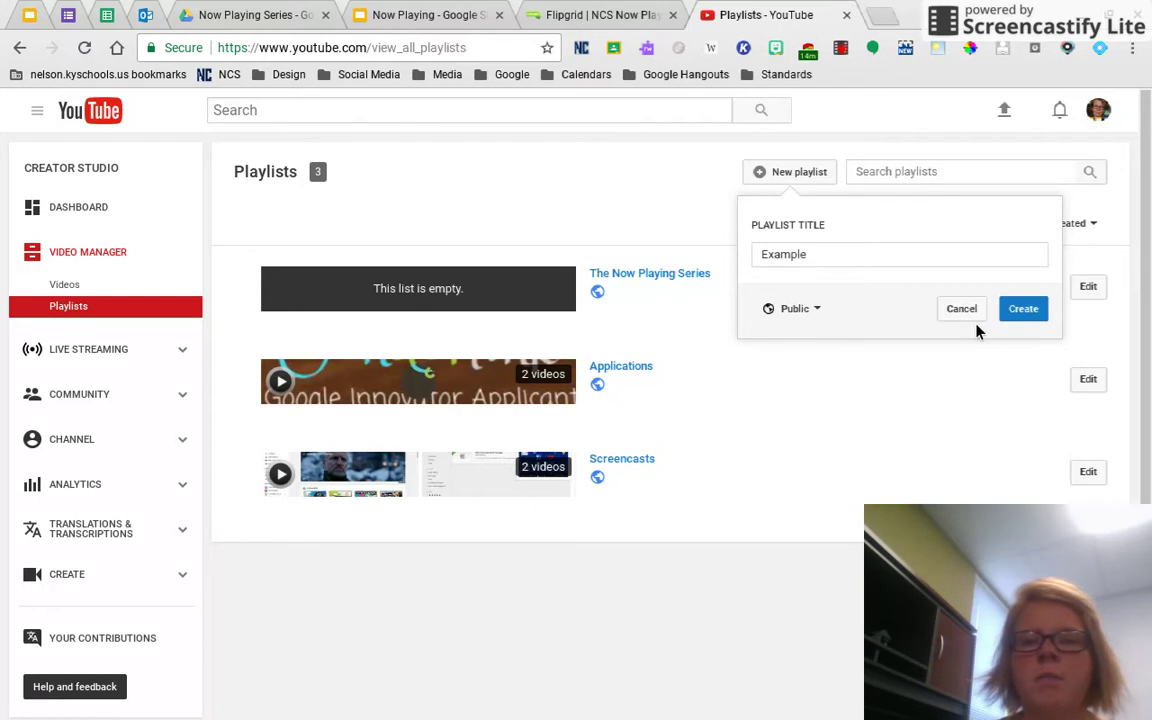
pyautogui.click(1034, 309)
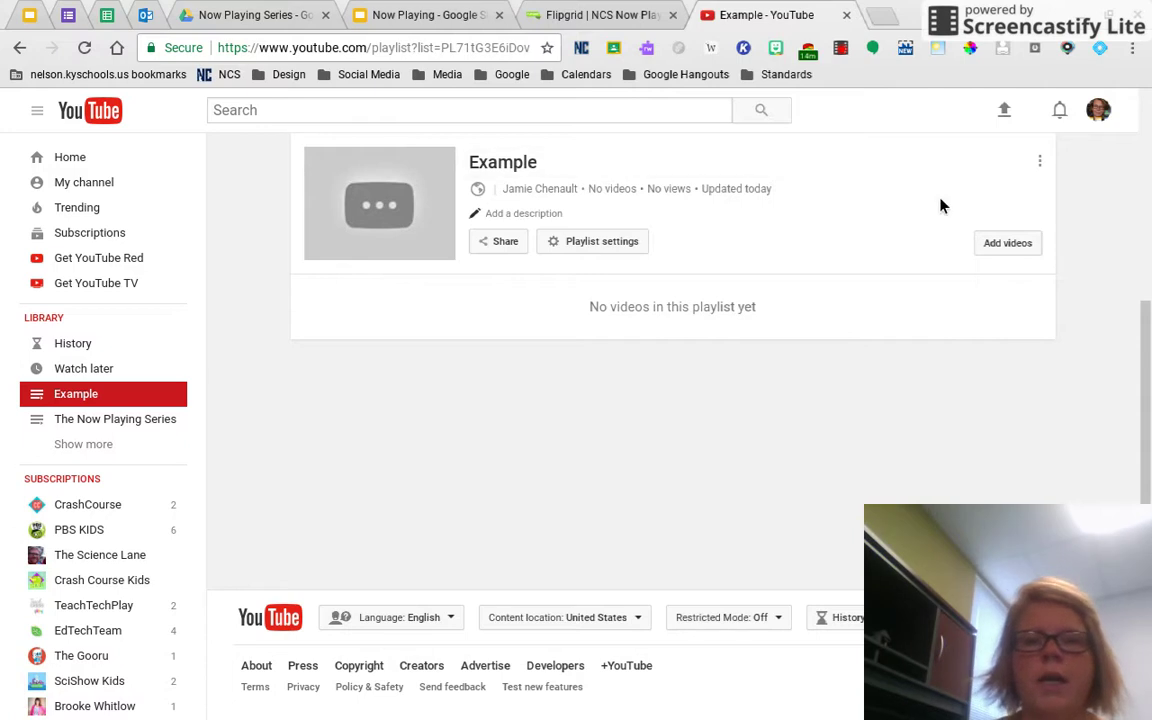
# Step: Search for "Kid President" and add the video "A Pep Talk from Kid President to You" to the Example playlist
pyautogui.click(1008, 243)
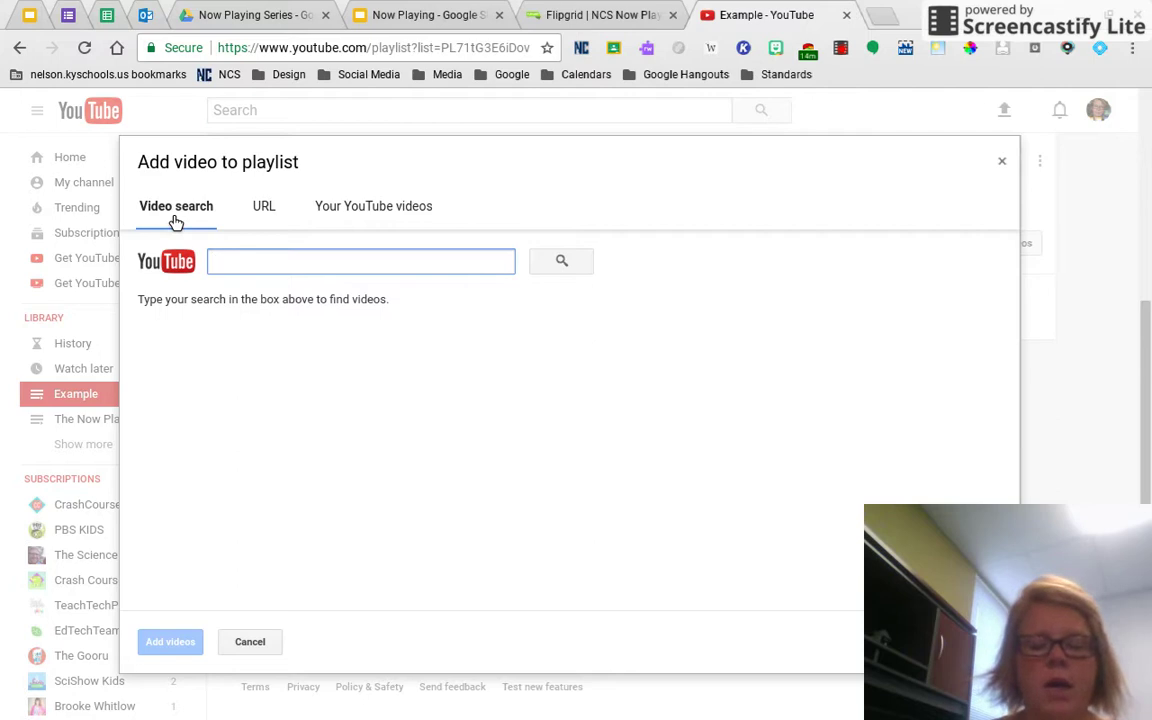
pyautogui.write('Kid Pres')
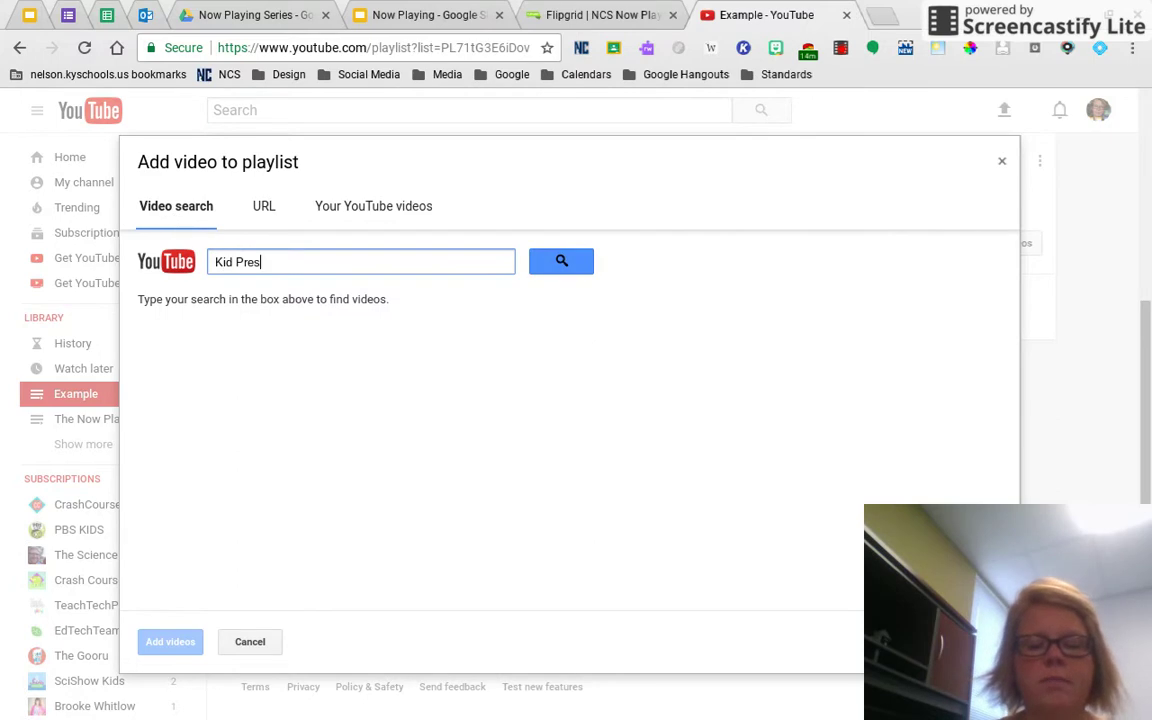
pyautogui.write('ident')
pyautogui.press('Return')
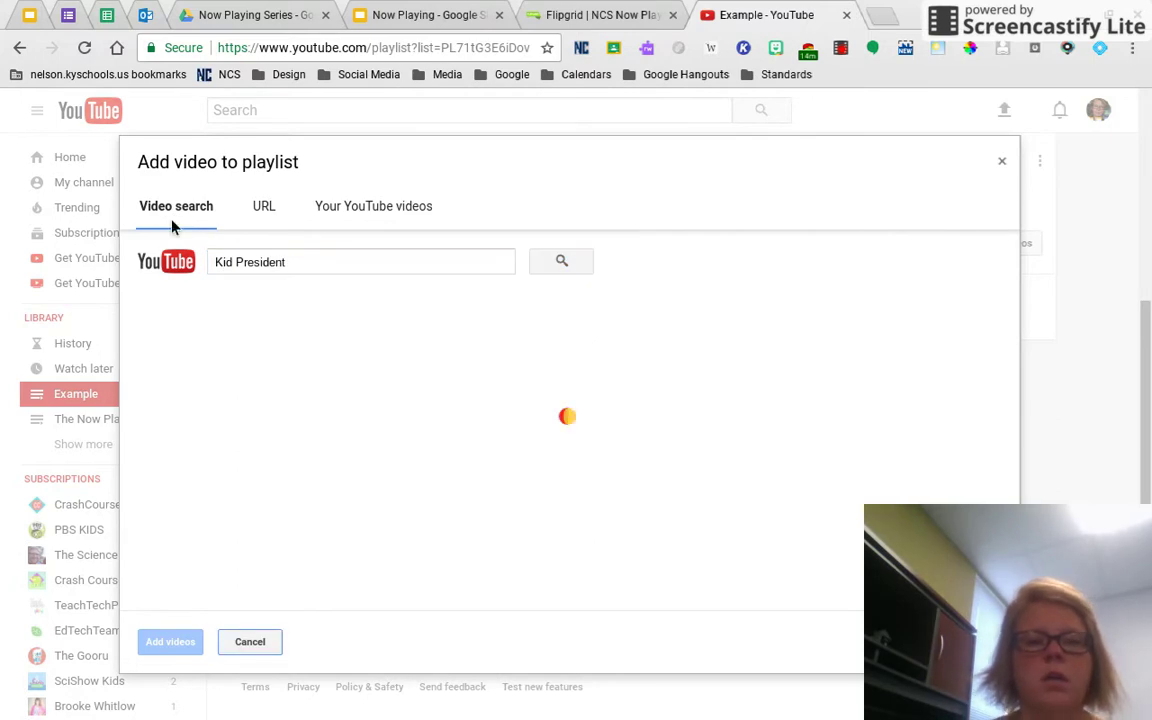
pyautogui.click(316, 430)
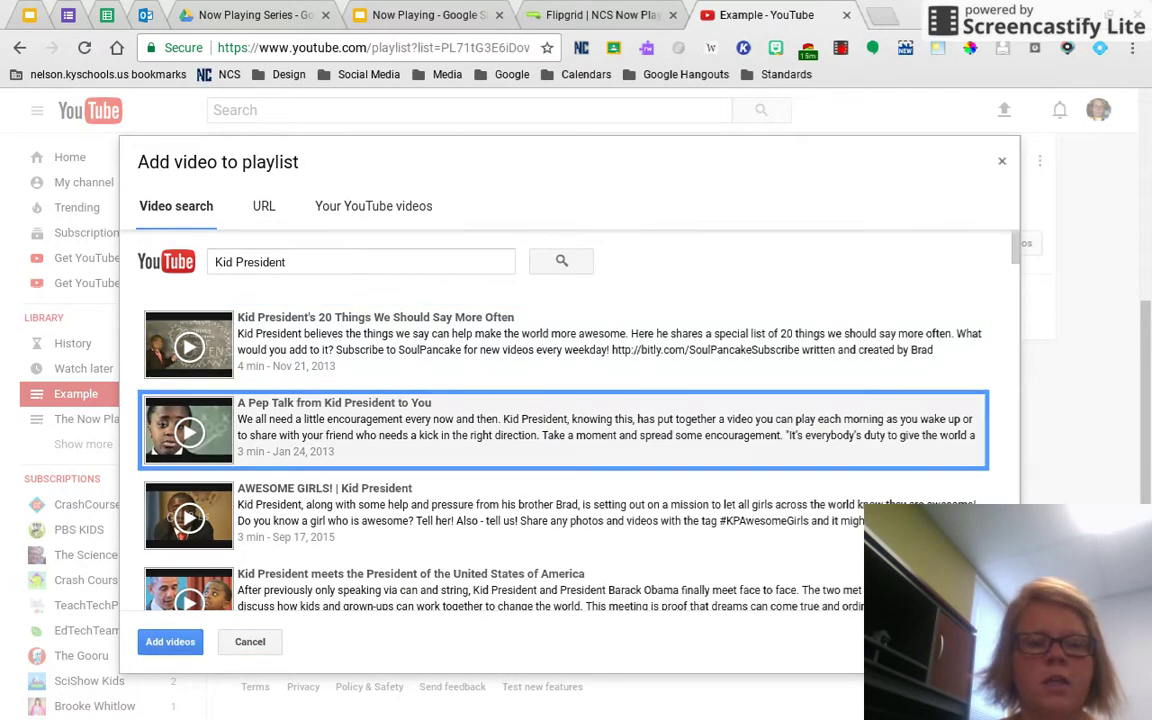
pyautogui.click(178, 648)
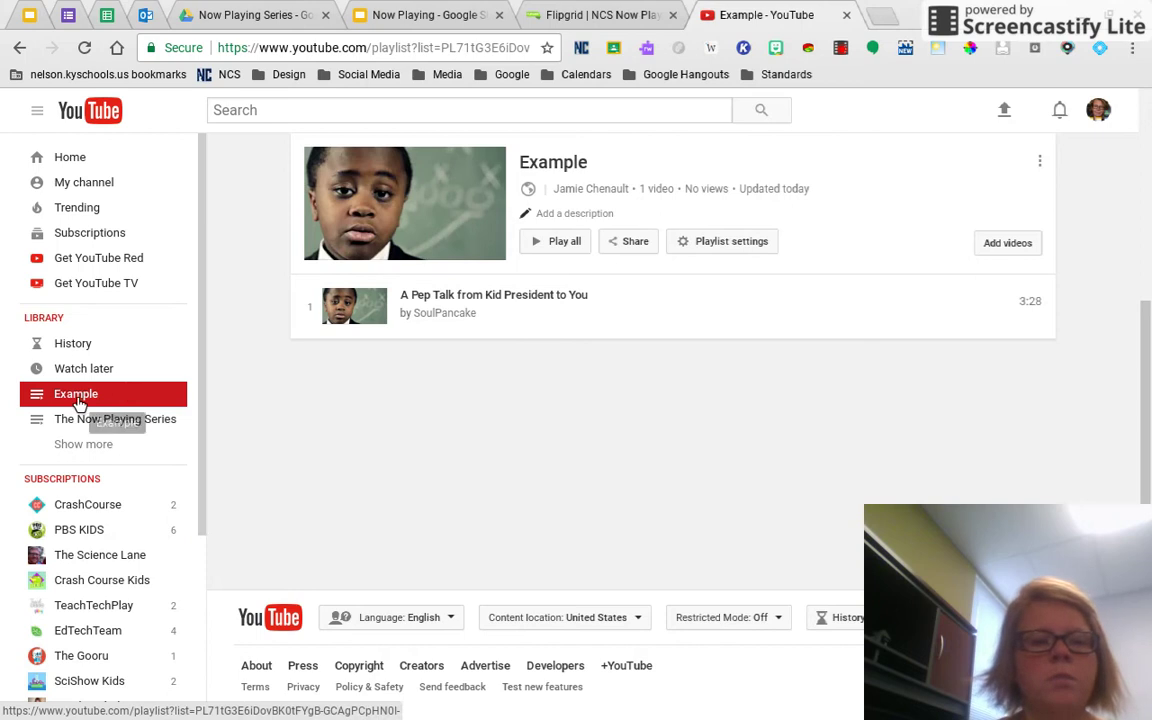
# Step: Expand the library section to show all of the account's playlists
pyautogui.click(30, 446)
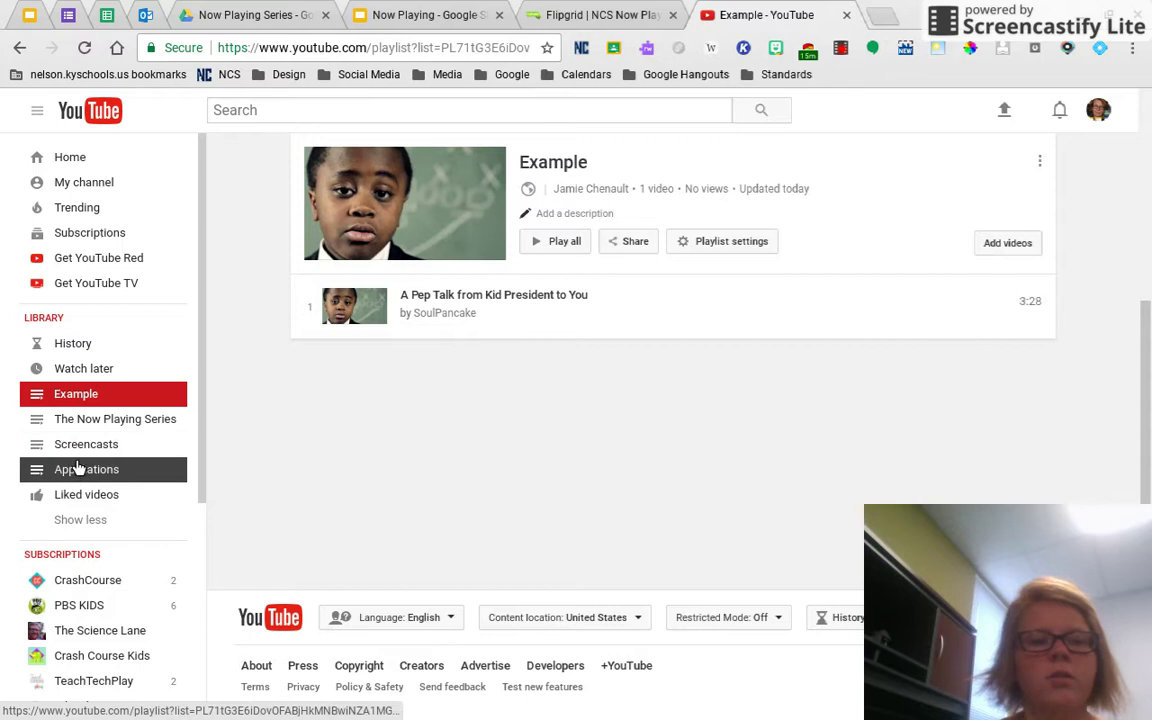
pyautogui.scroll(3, 380, 329)
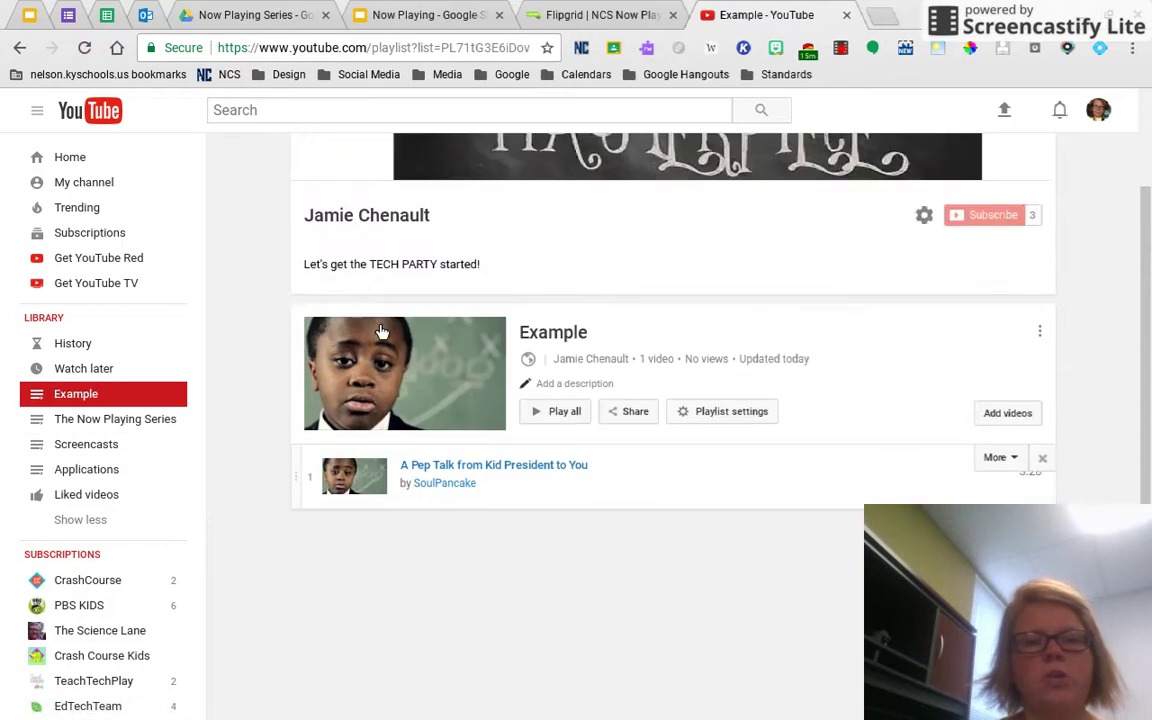
# Step: Search for "kid president pep talk", open the video "A Pep Talk from Kid President to You" and pause it
pyautogui.click(347, 112)
pyautogui.write('id')
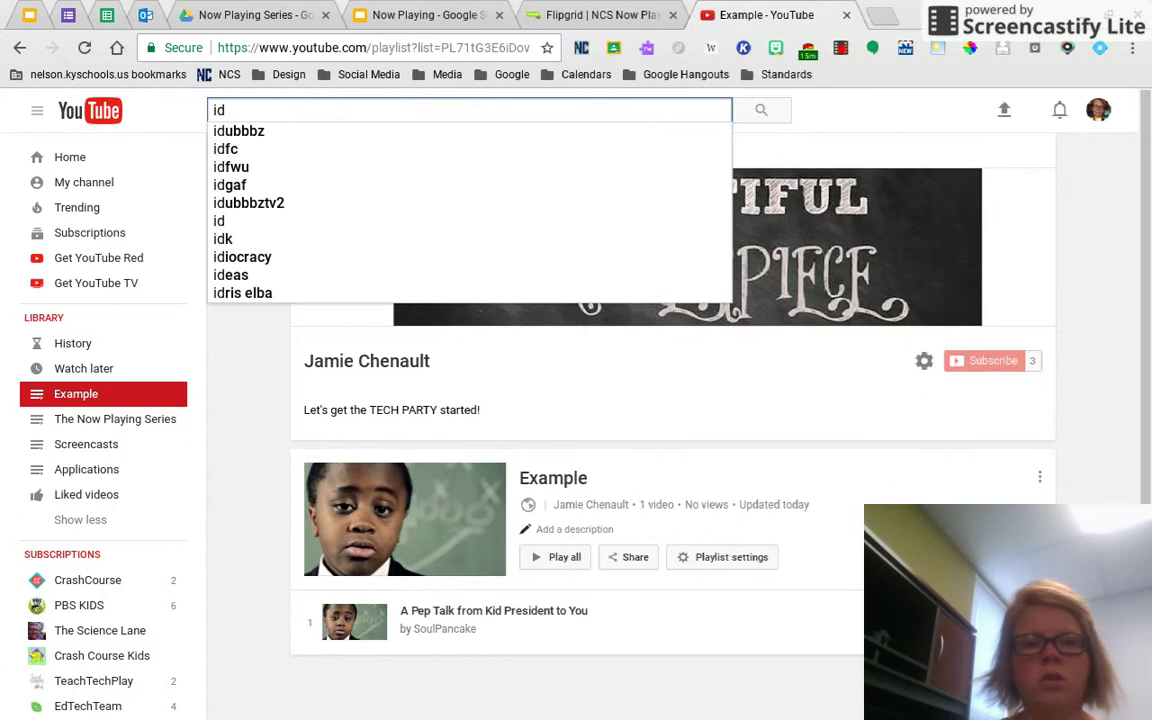
pyautogui.press('BackSpace')
pyautogui.press('BackSpace')
pyautogui.write('Kid ')
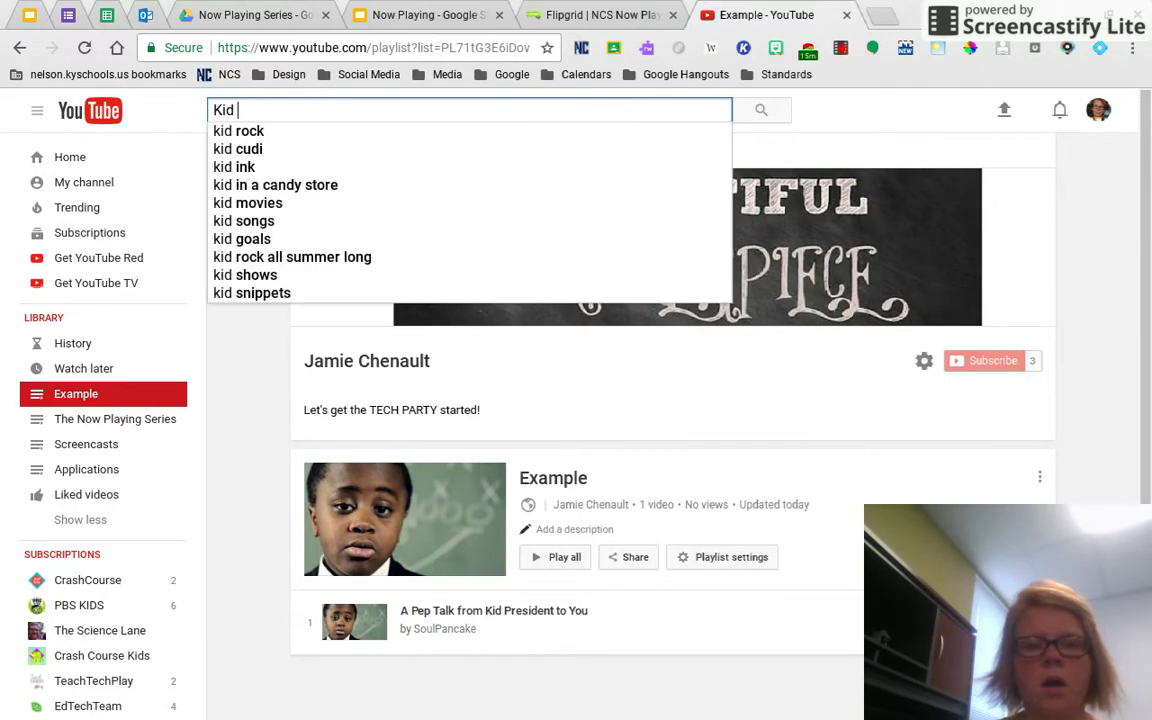
pyautogui.write('Pres')
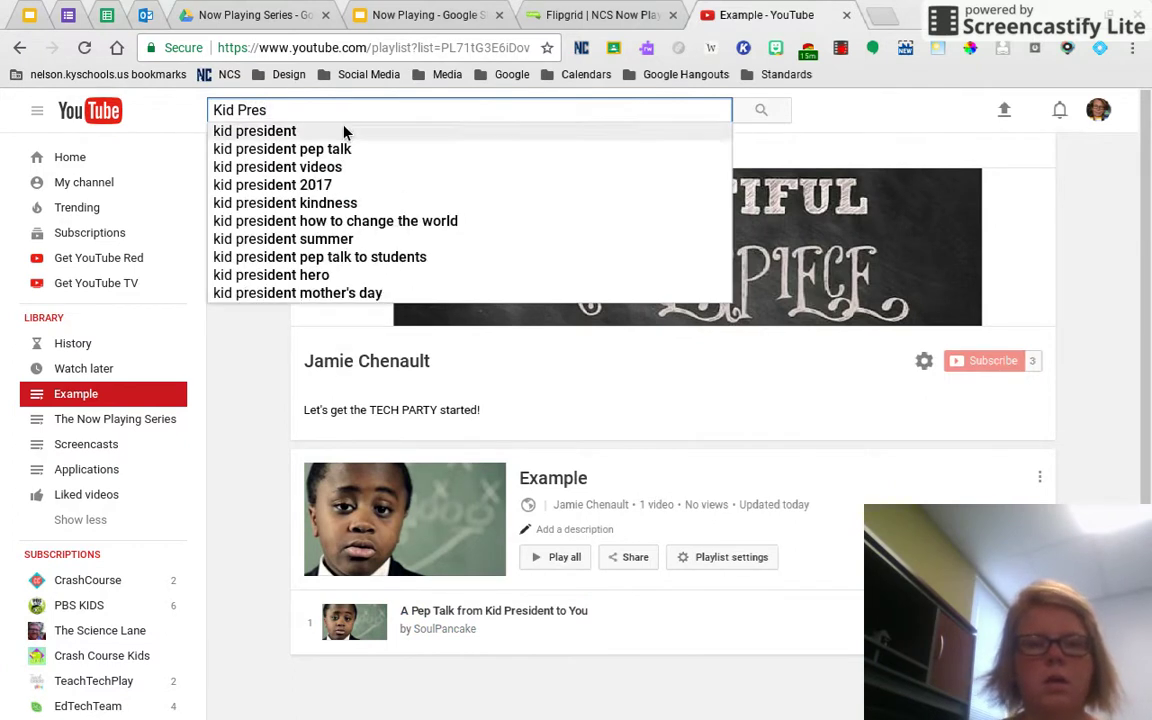
pyautogui.click(342, 151)
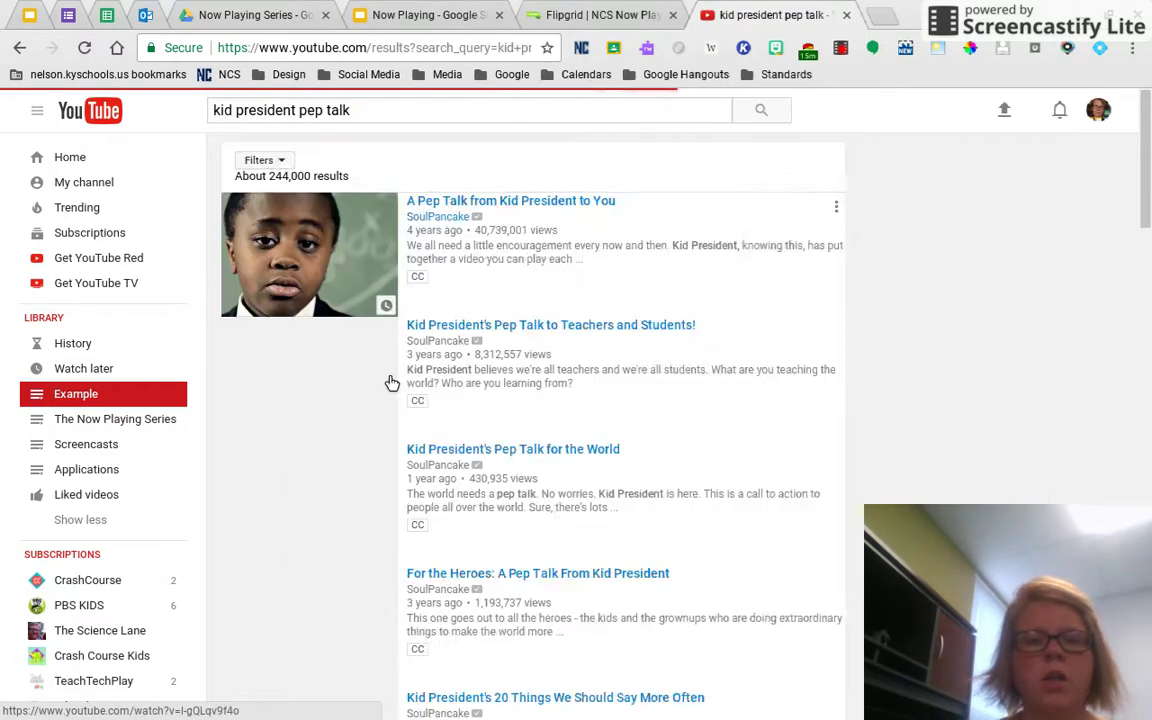
pyautogui.click(355, 230)
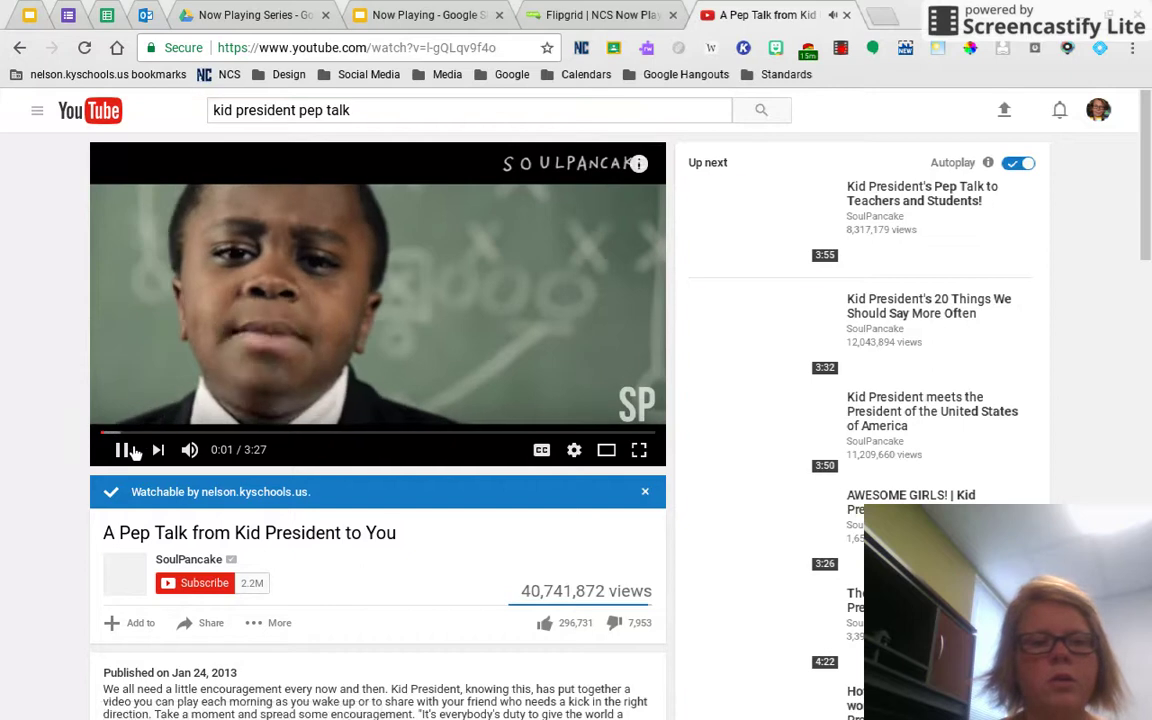
pyautogui.click(122, 450)
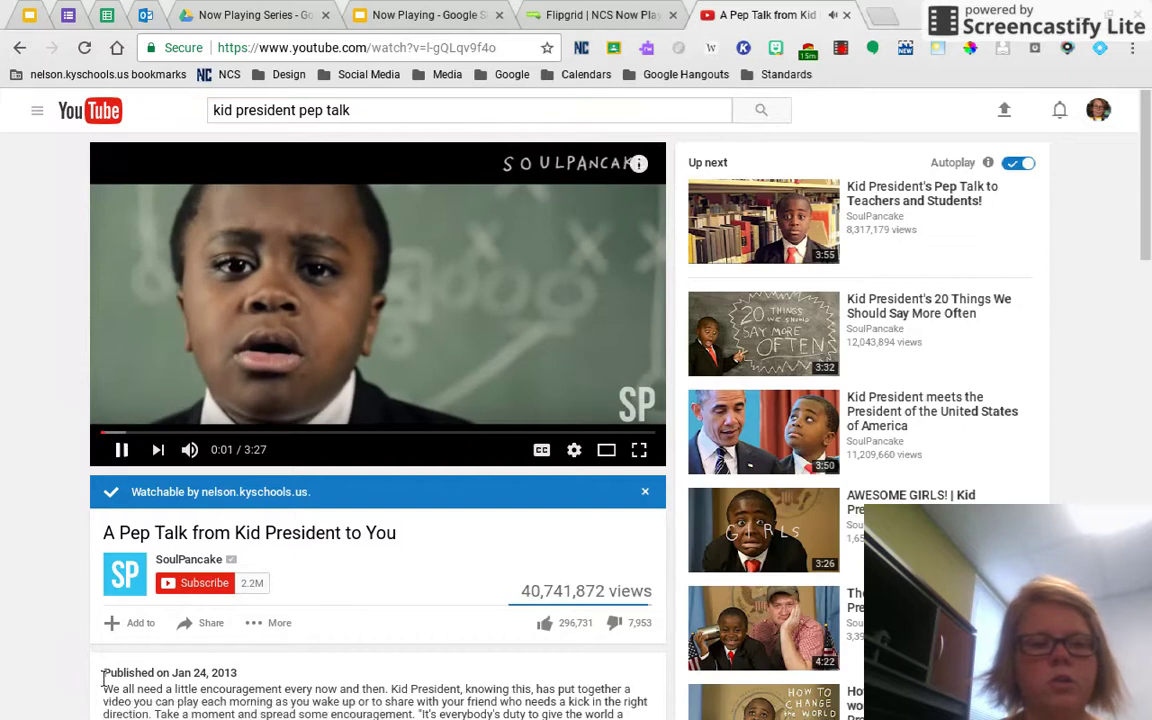
# Step: Remove the open video from the Example playlist and add it back to the same playlist
pyautogui.click(138, 628)
pyautogui.scroll(-2, 178, 648)
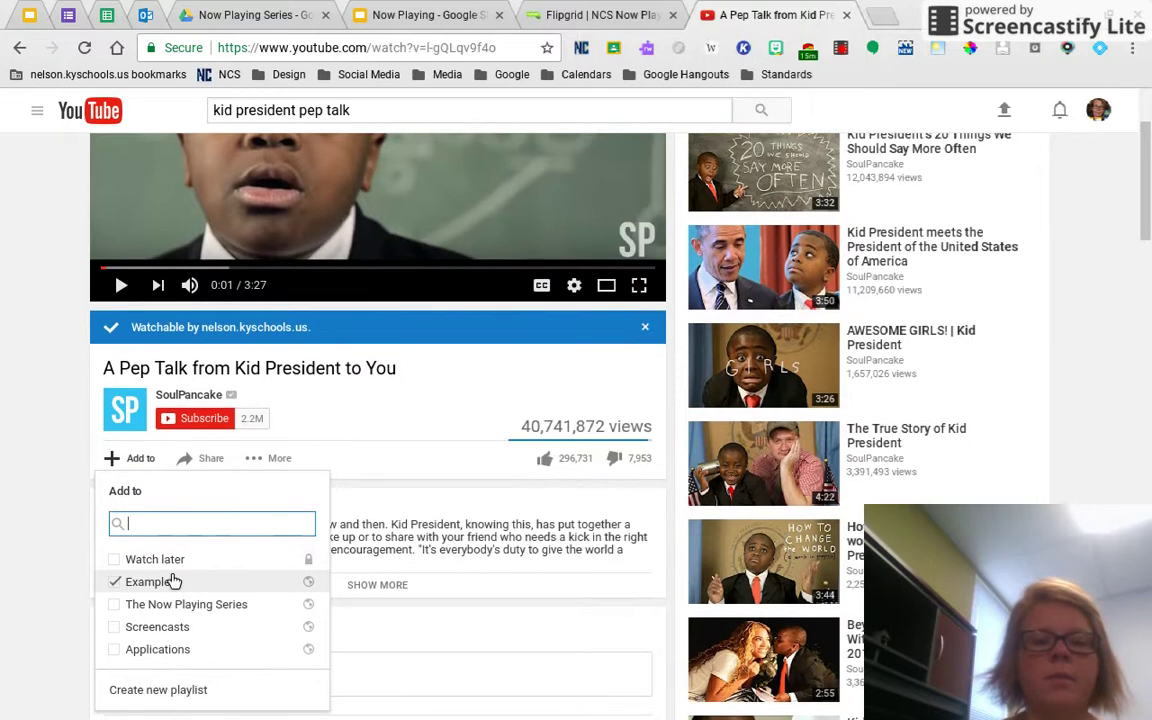
pyautogui.click(113, 458)
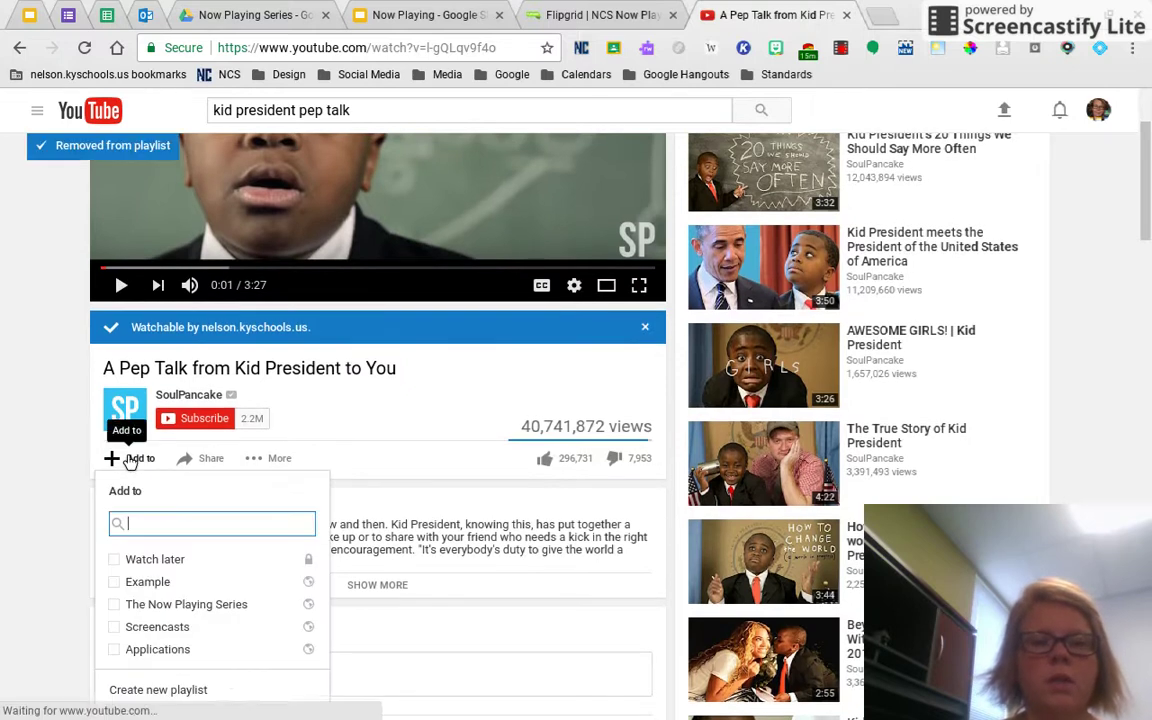
pyautogui.click(145, 581)
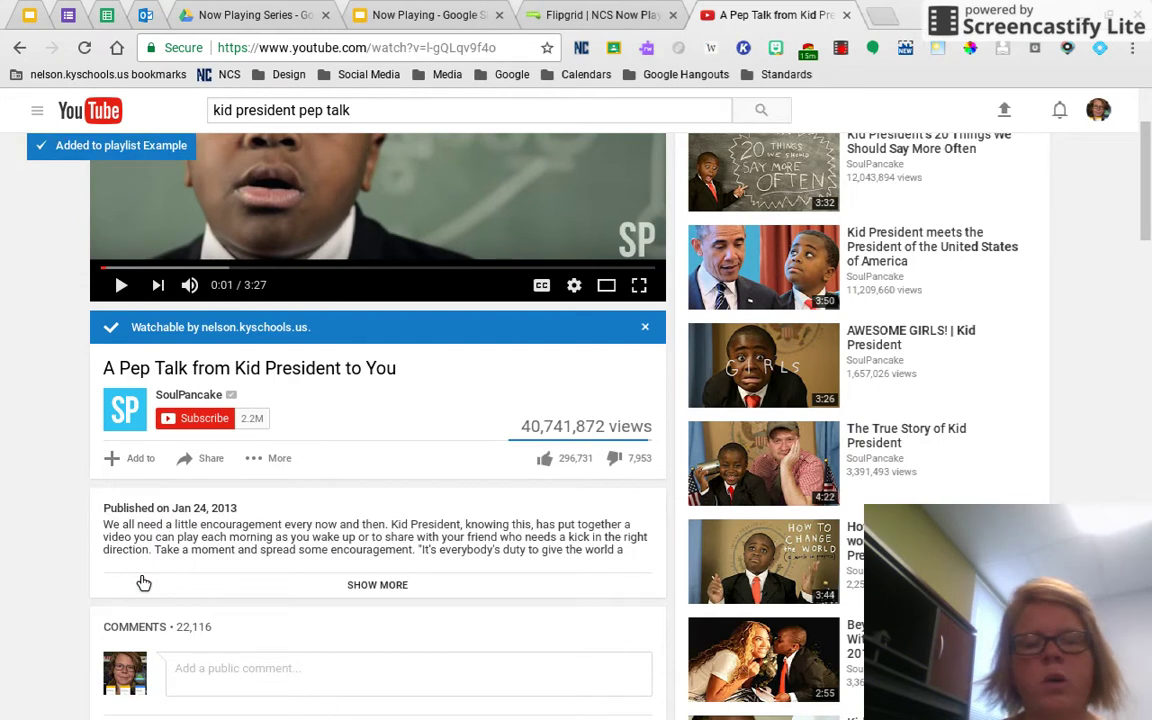
pyautogui.scroll(2, 222, 510)
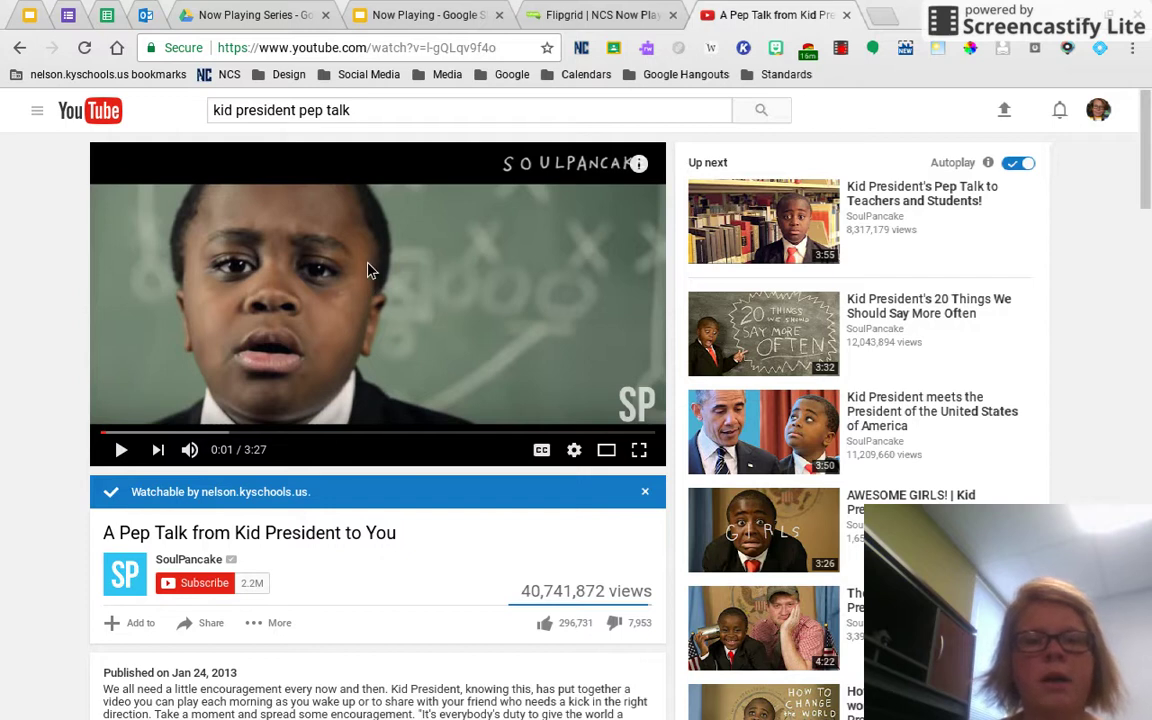
# Step: Subscribe to the SoulPancake channel and look through the list of subscribed channels
pyautogui.click(200, 586)
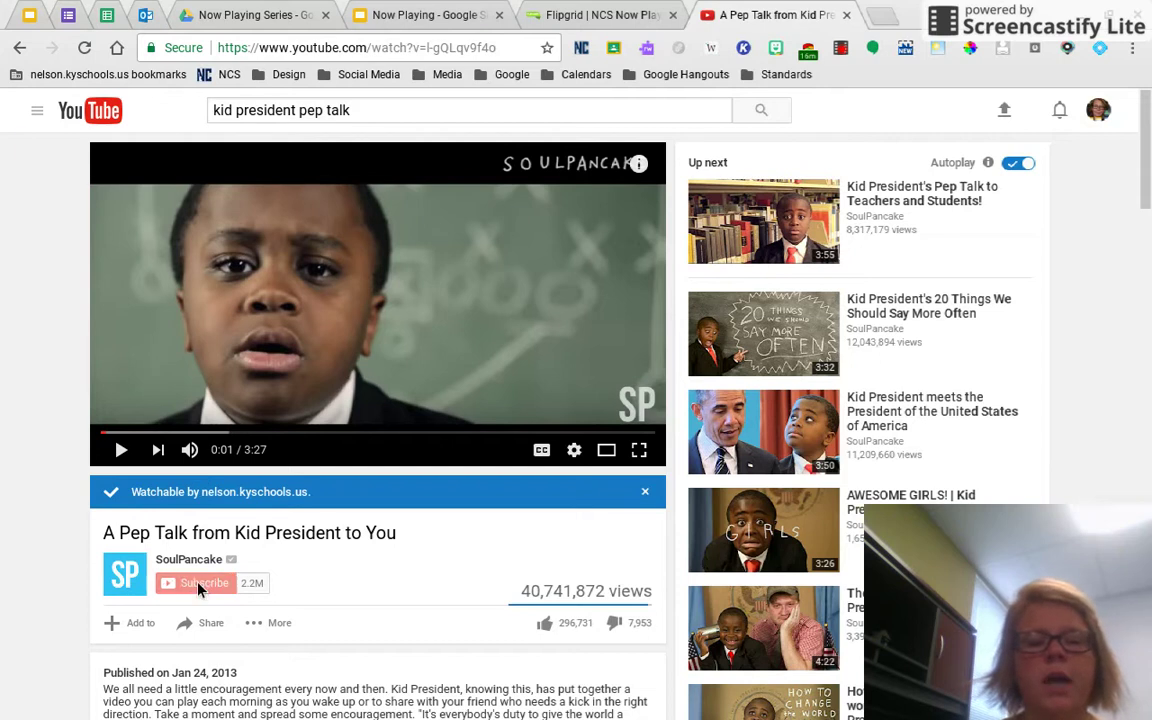
pyautogui.click(37, 110)
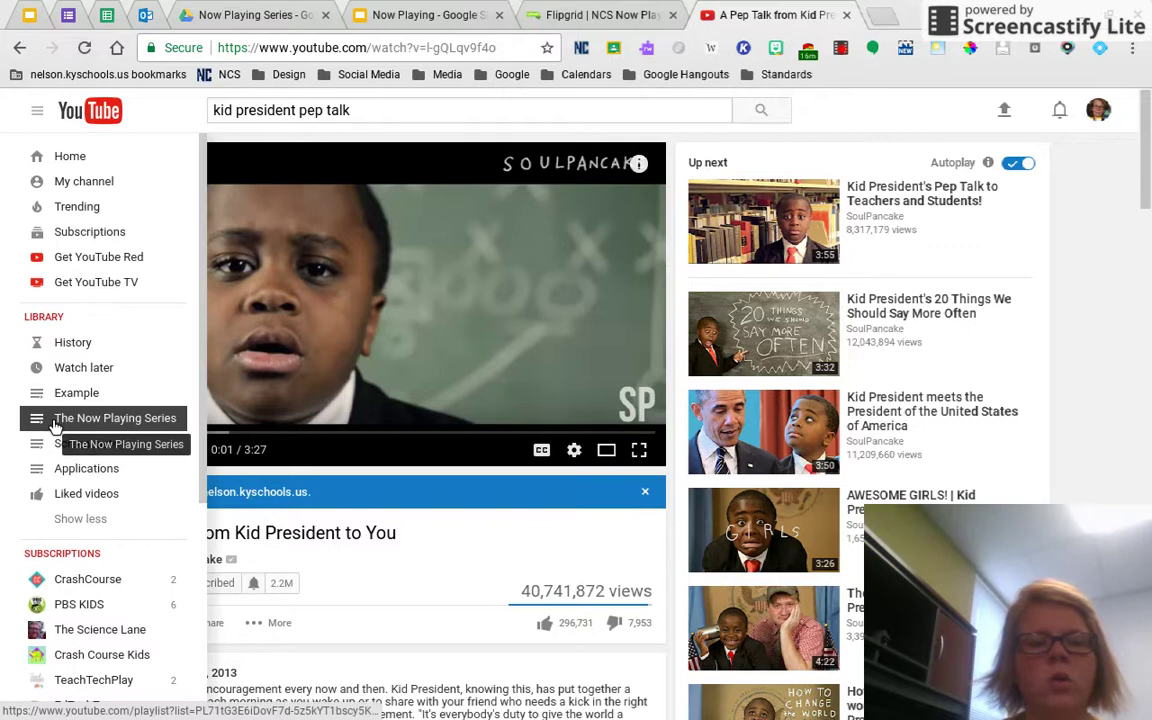
pyautogui.scroll(-3, 80, 563)
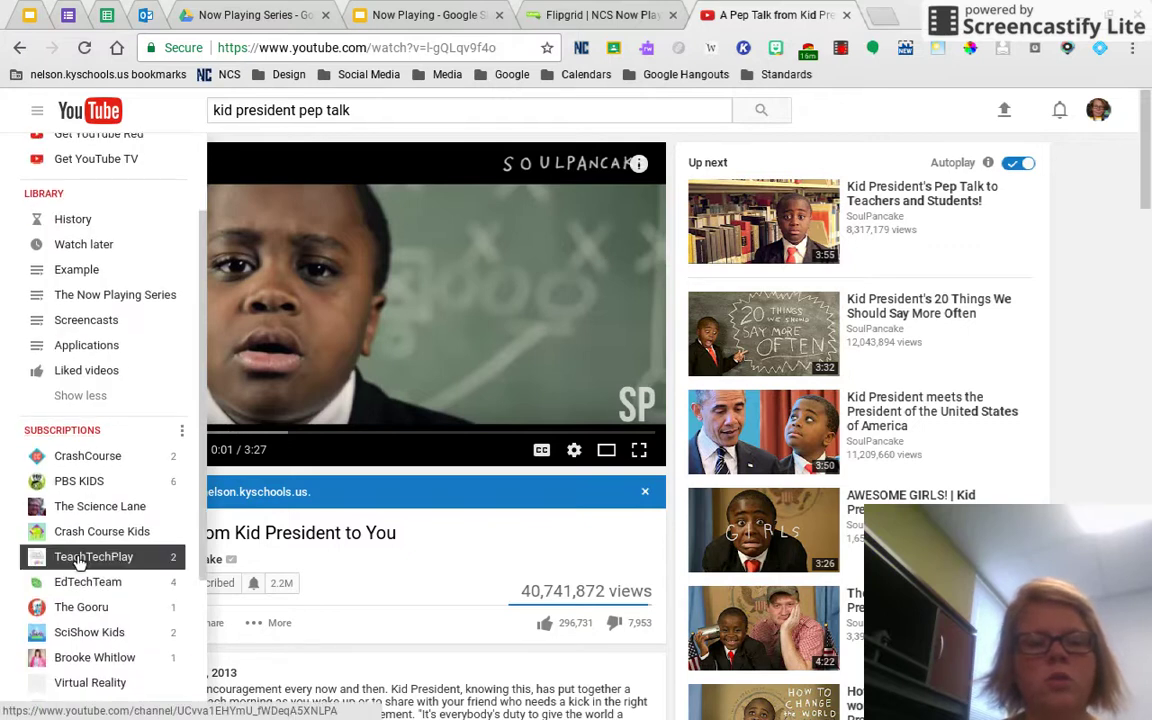
pyautogui.scroll(-1, 80, 563)
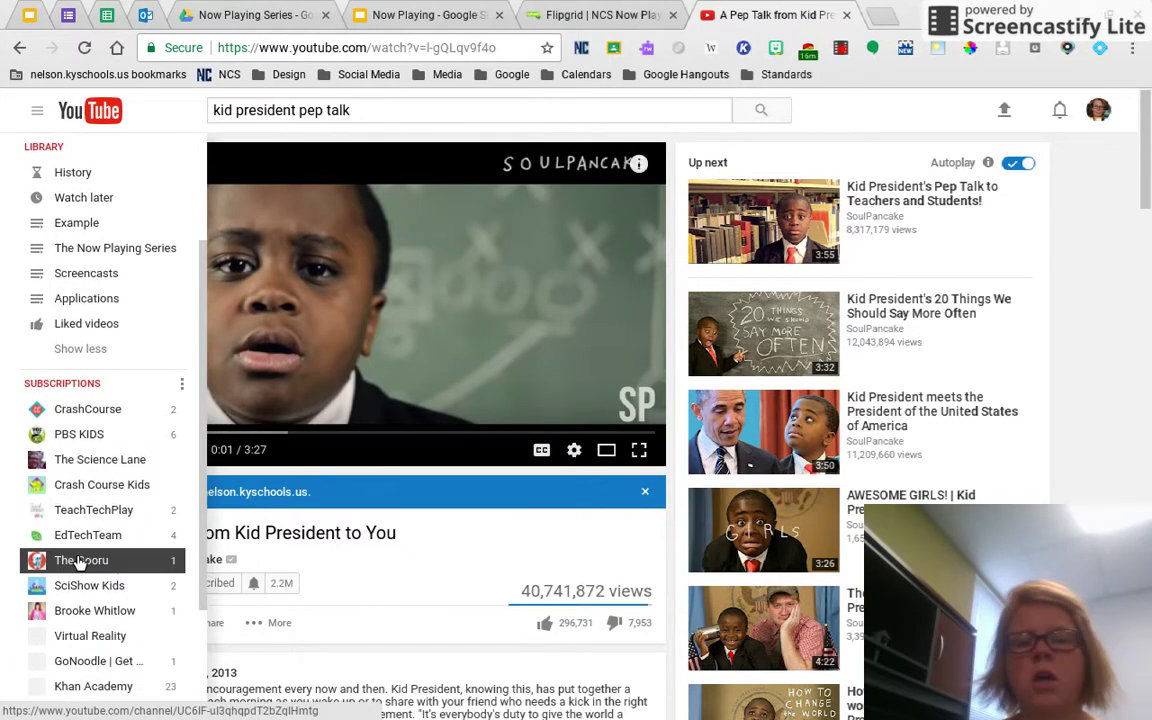
pyautogui.scroll(-1, 80, 563)
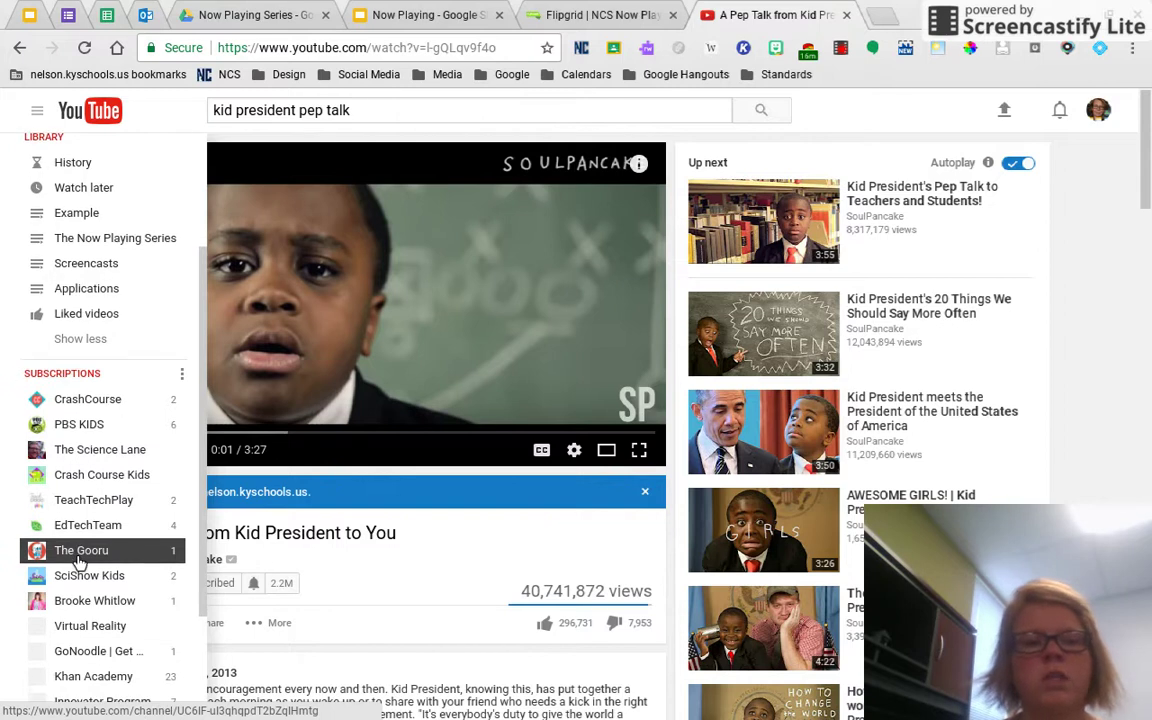
pyautogui.scroll(-2, 80, 563)
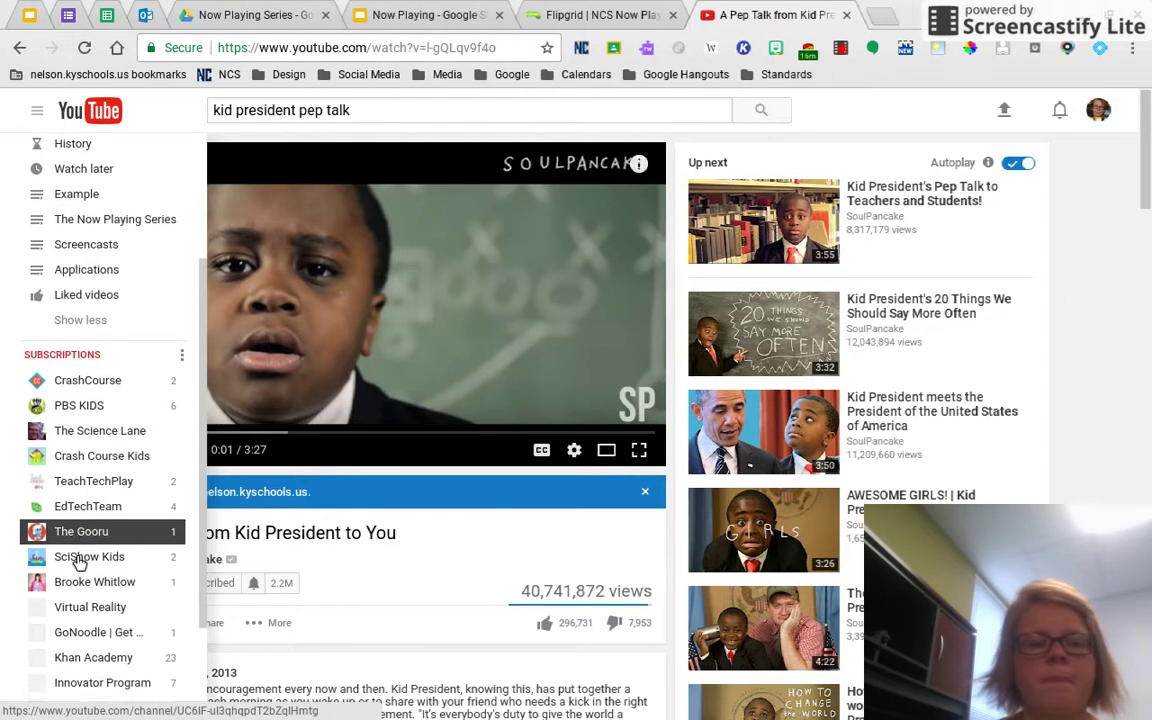
pyautogui.scroll(-1, 95, 698)
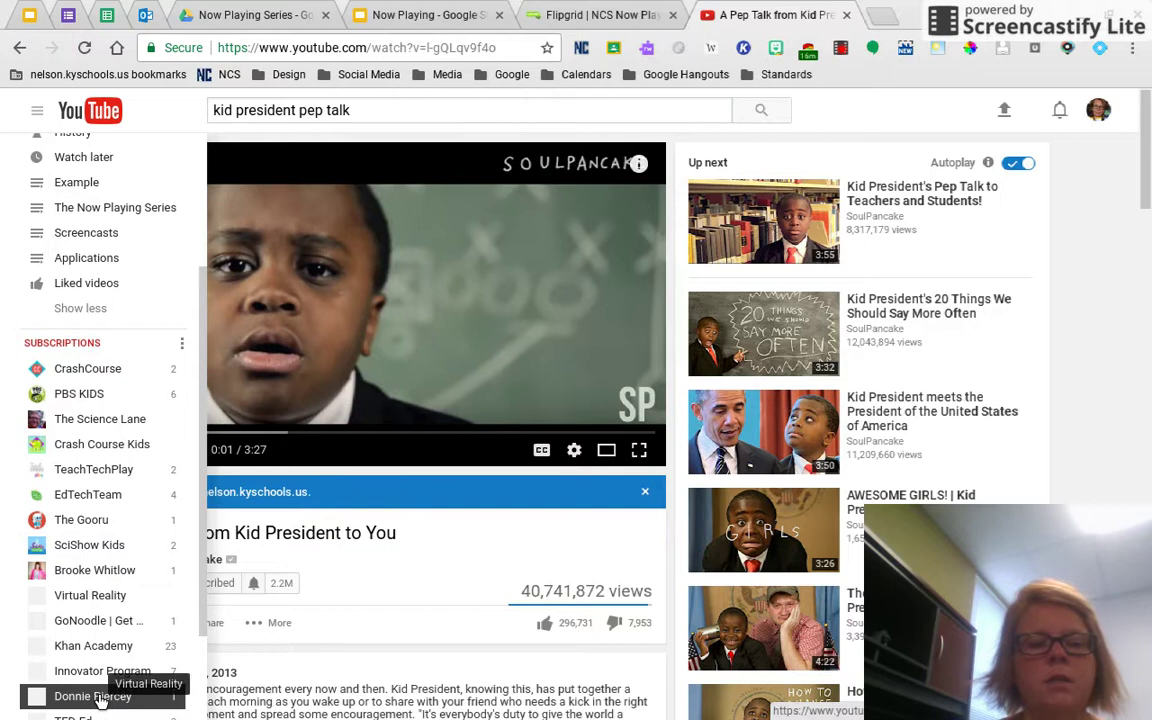
pyautogui.moveTo(200, 609); pyautogui.dragTo(200, 658)
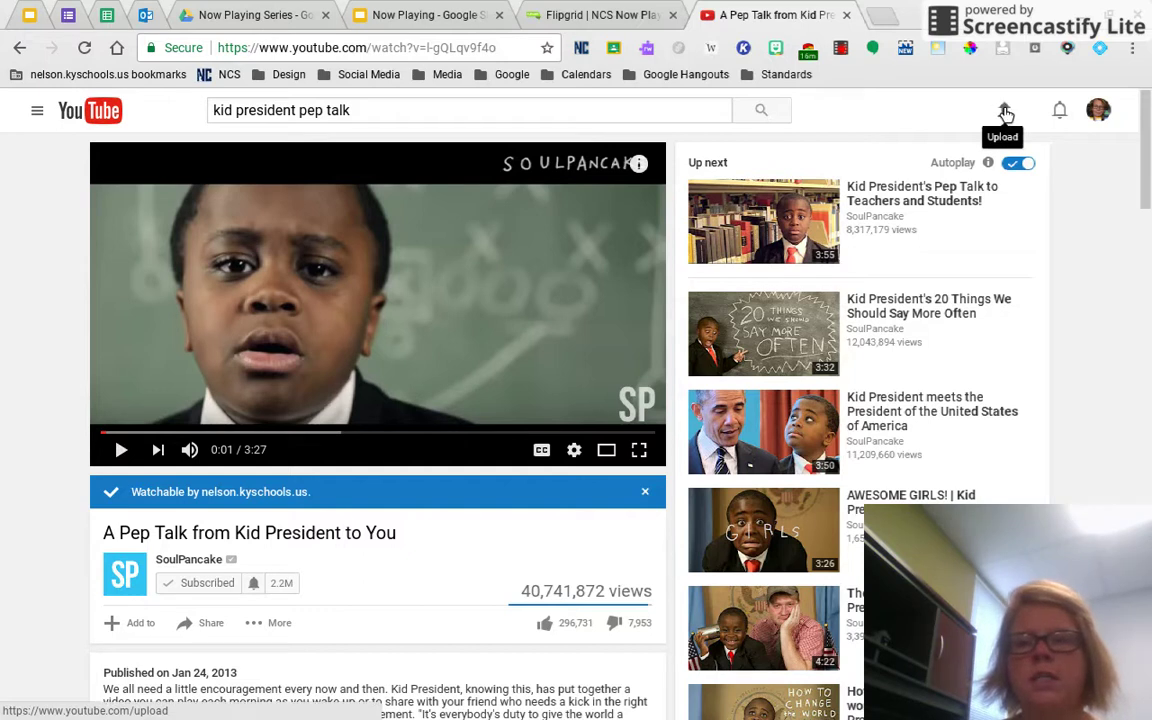
# Step: Look at the video upload page, and view the Now Playing Series folder in Google Drive
pyautogui.click(1004, 112)
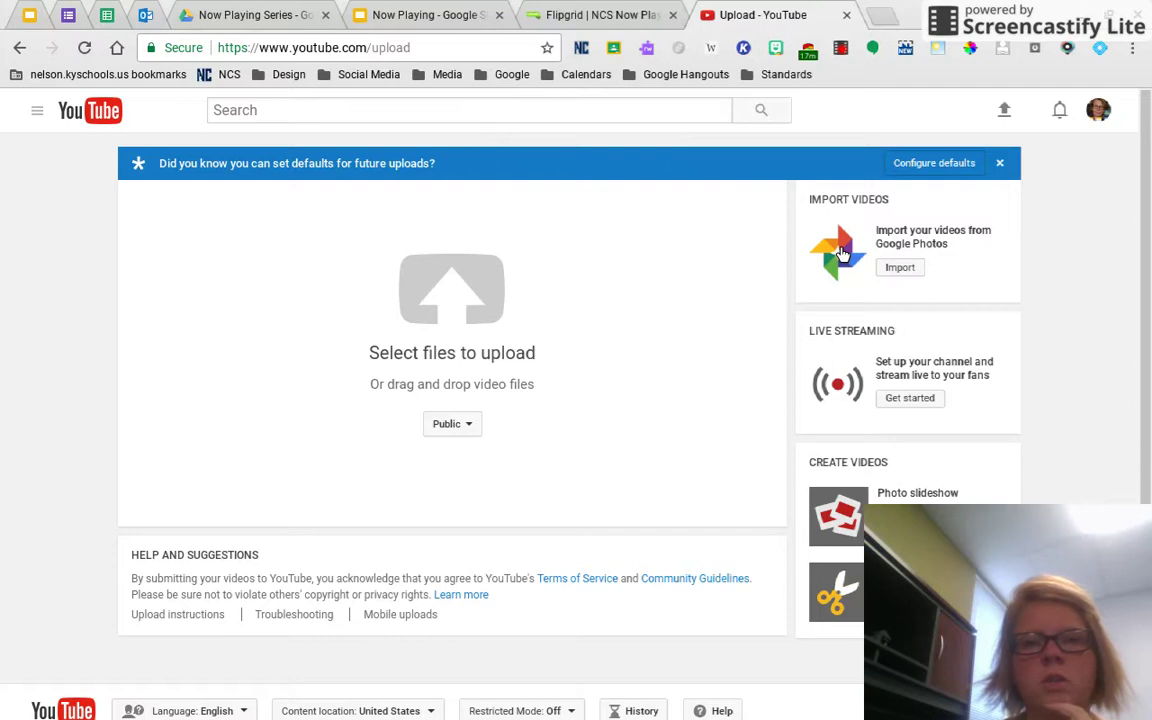
pyautogui.click(212, 12)
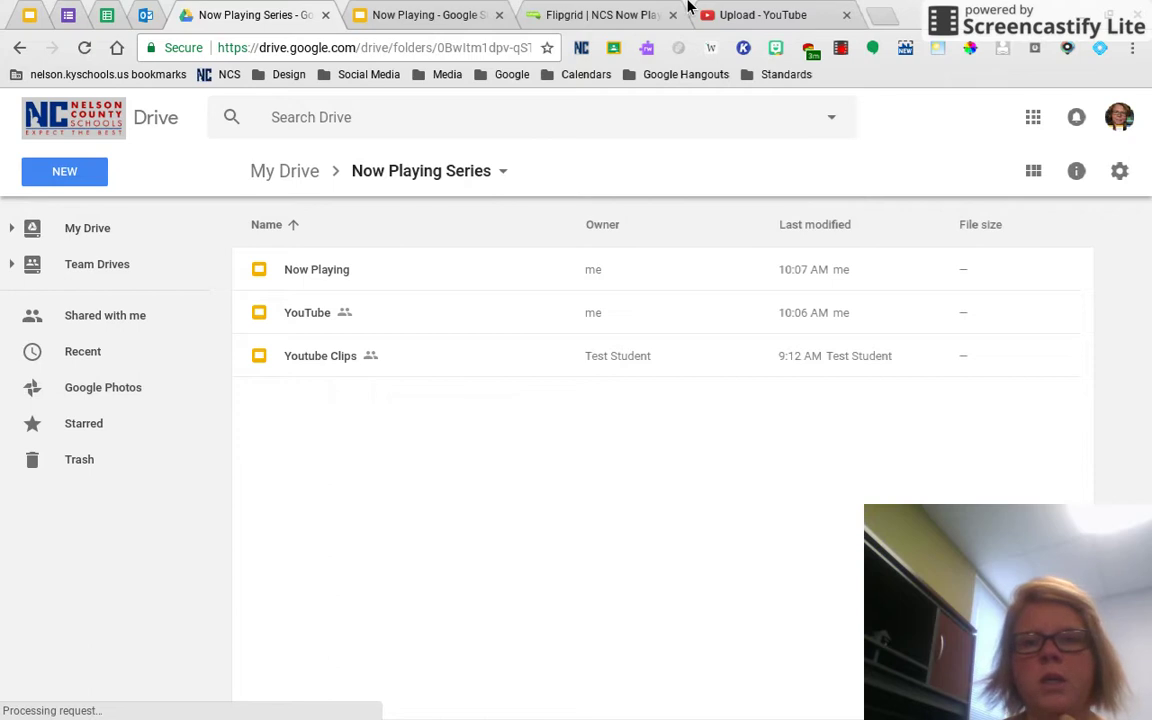
# Step: Switch back to YouTube and go from the upload page to the home page
pyautogui.click(740, 15)
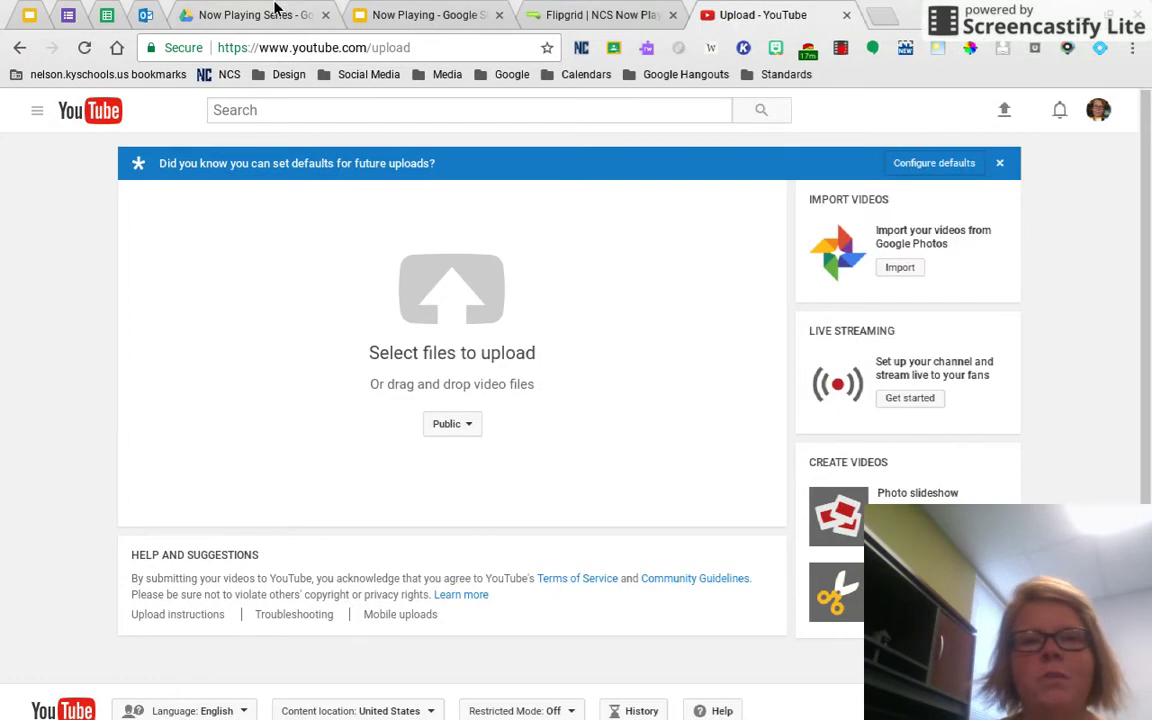
pyautogui.click(36, 112)
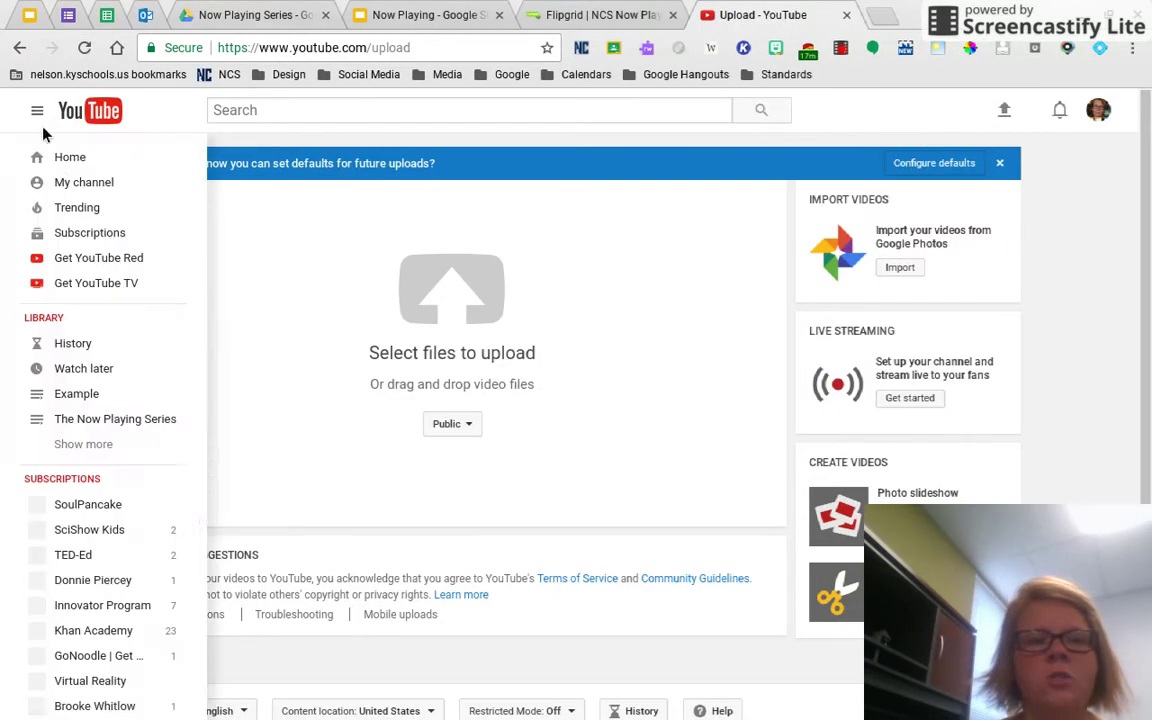
pyautogui.click(59, 160)
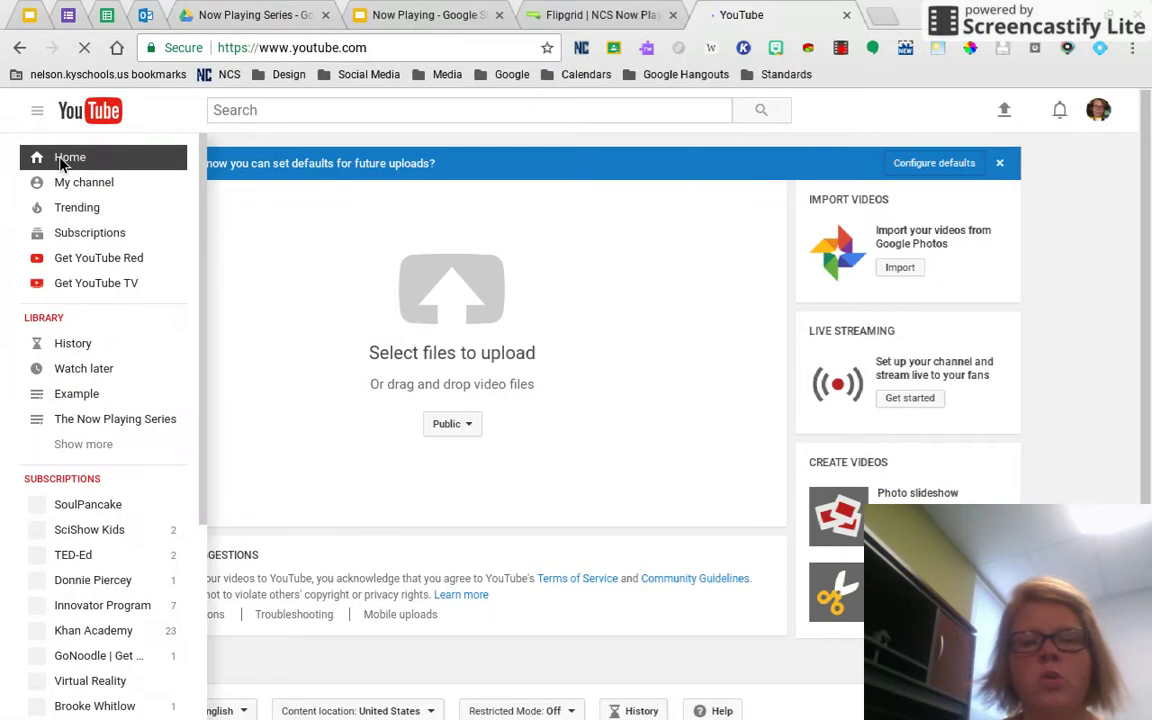